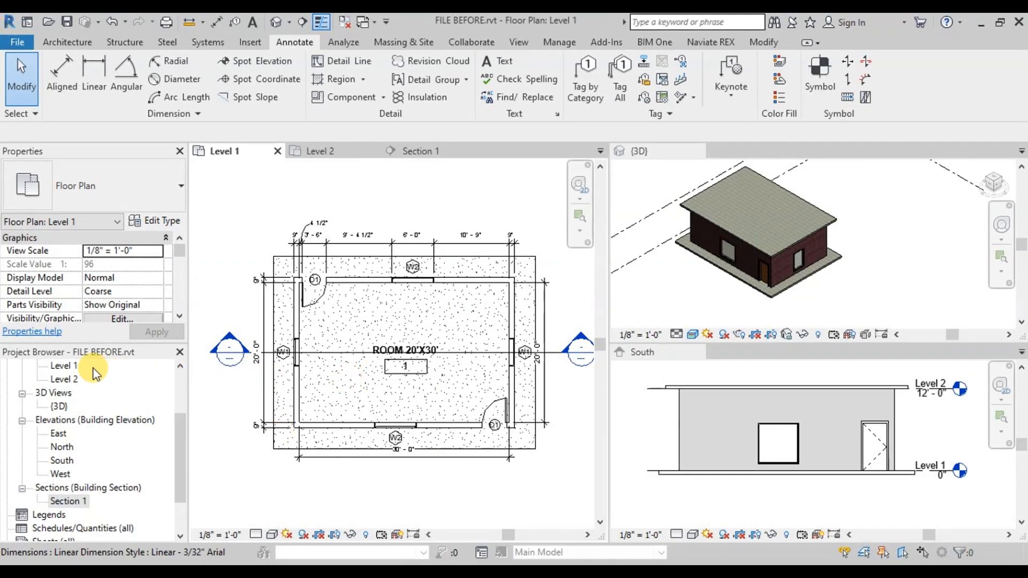
Step: Display the crop region of the Level 1 floor plan so its full boundary is in view
scroll(110, 380, "up", 3)
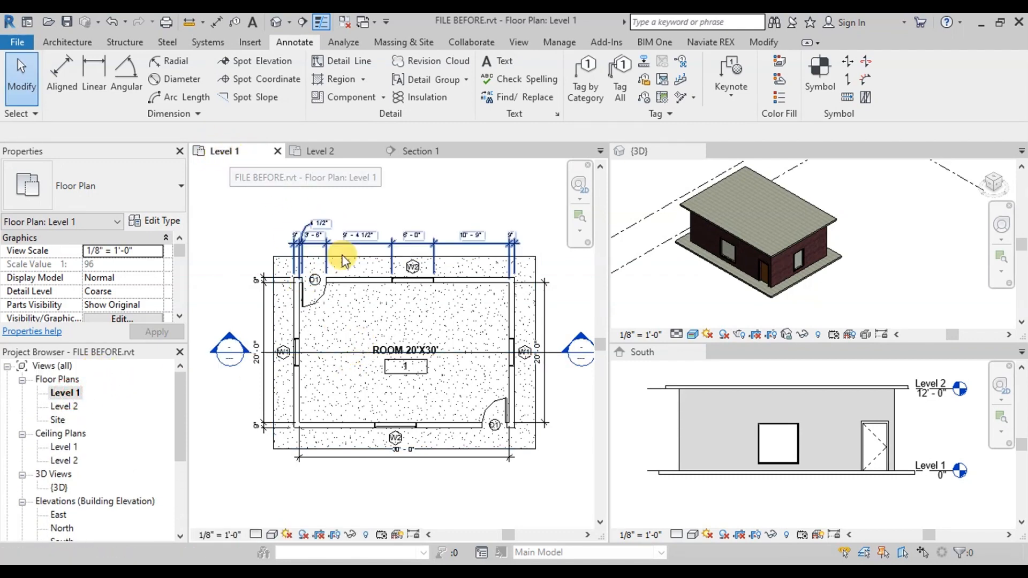
scroll(369, 336, "down", 3)
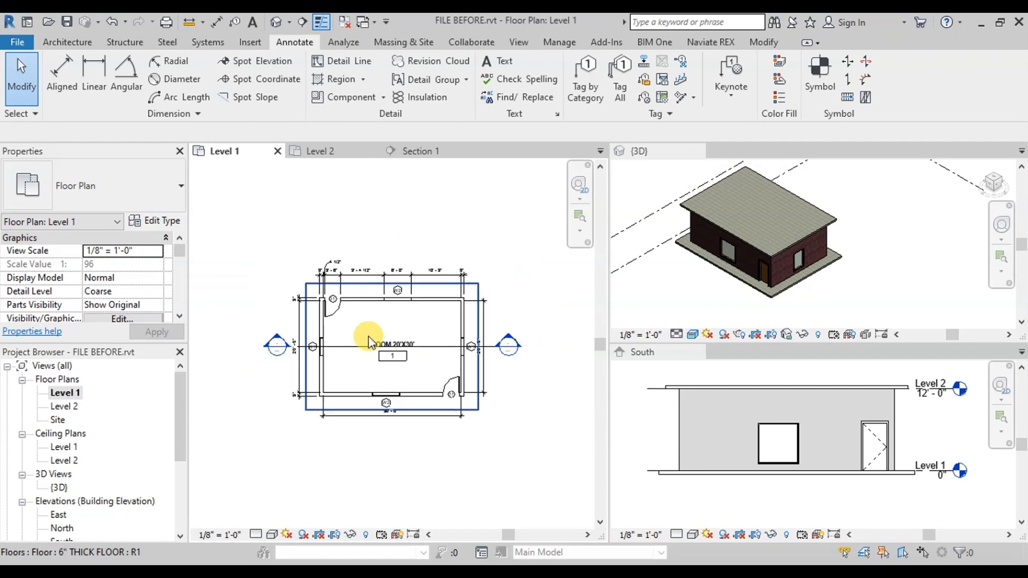
left_click(335, 535)
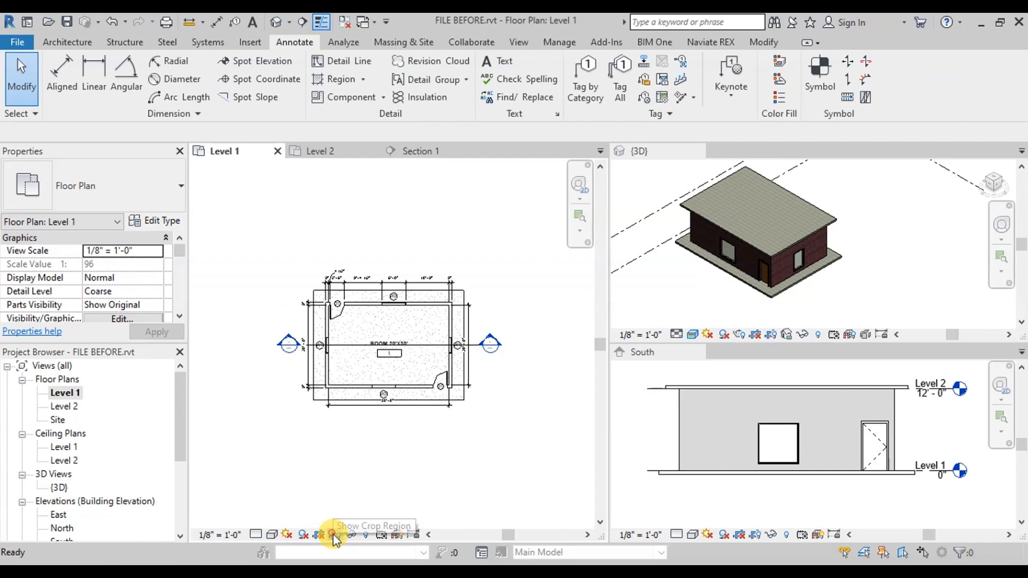
scroll(374, 384, "down", 2)
scroll(395, 340, "down", 2)
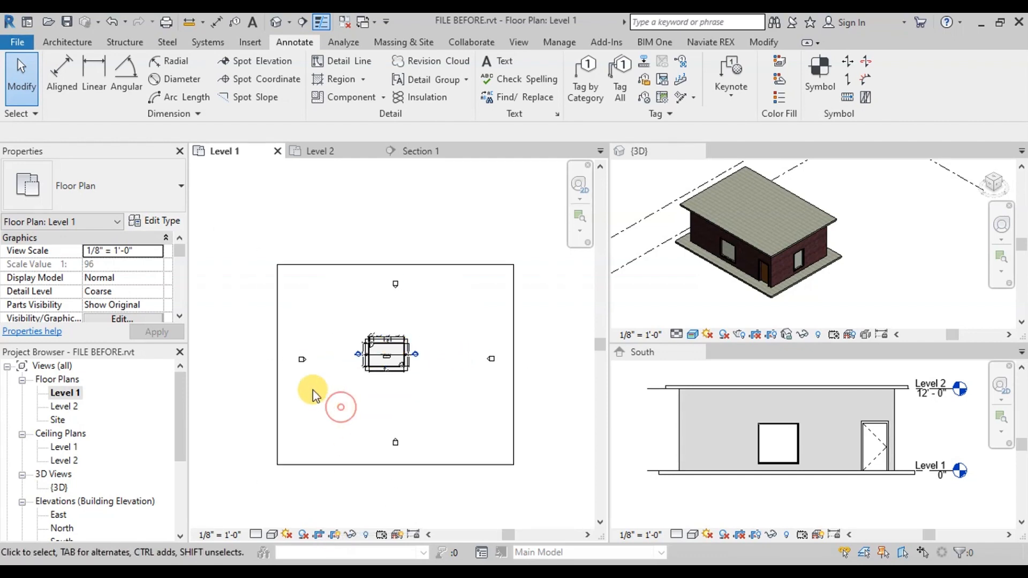
Step: Shrink all four sides of the Level 1 crop region closely around the dimensioned plan and section heads, and hide its boundary
left_click(278, 363)
left_click_drag(276, 365, 355, 366)
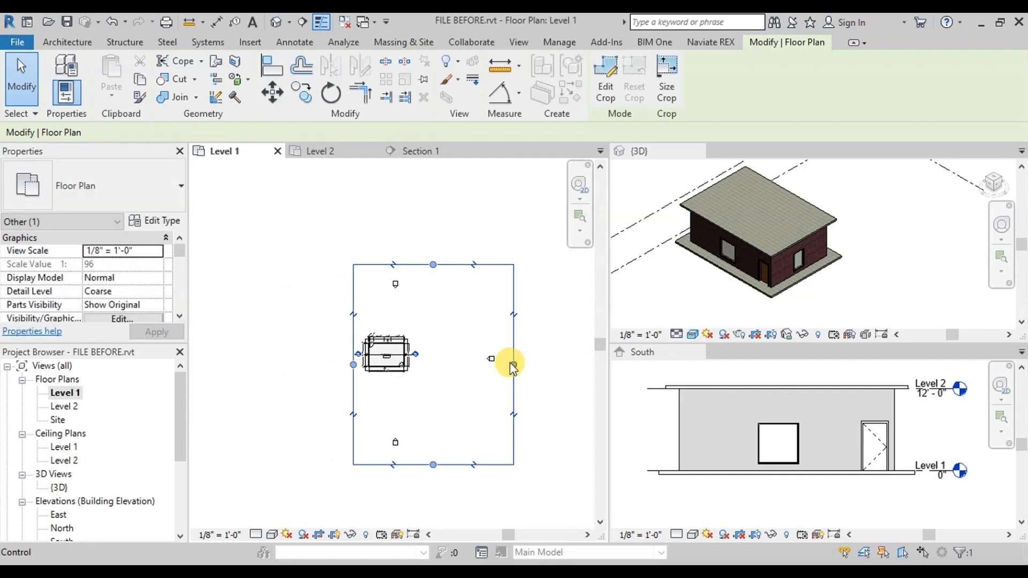
left_click_drag(513, 367, 418, 356)
left_click_drag(385, 463, 376, 372)
scroll(386, 280, "up", 2)
left_click_drag(386, 248, 379, 386)
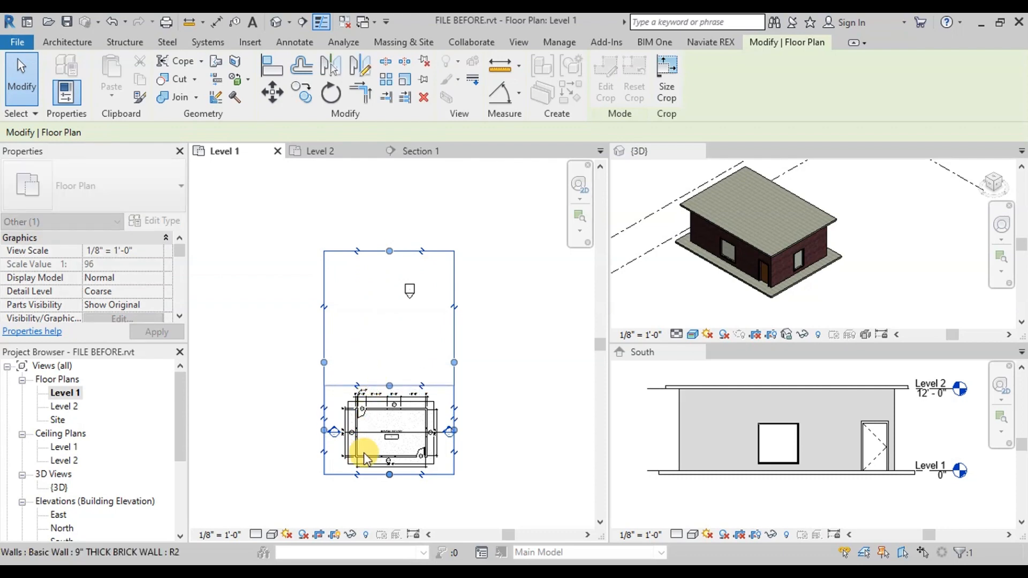
scroll(374, 461, "up", 5)
left_click(553, 513)
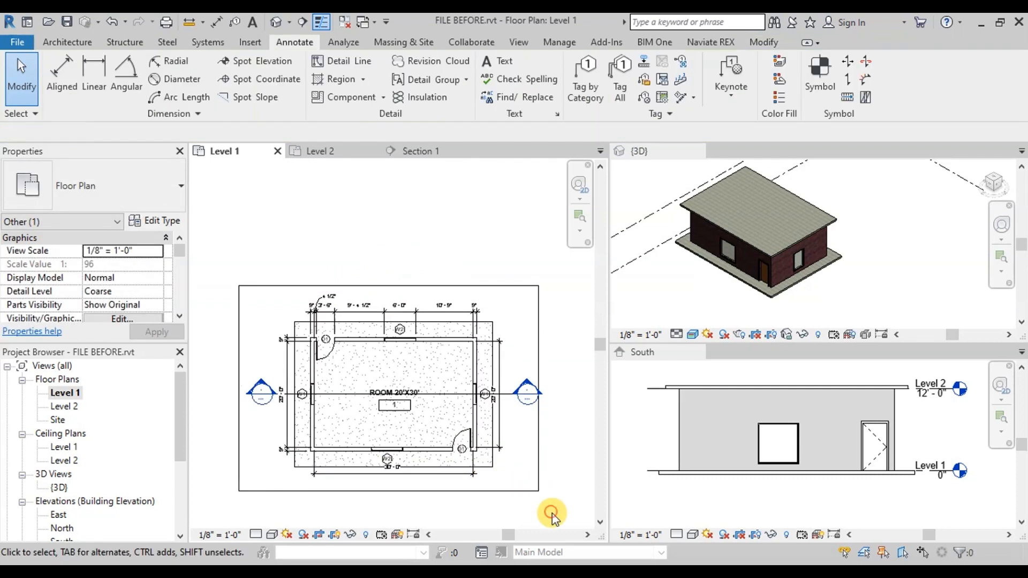
left_click(335, 534)
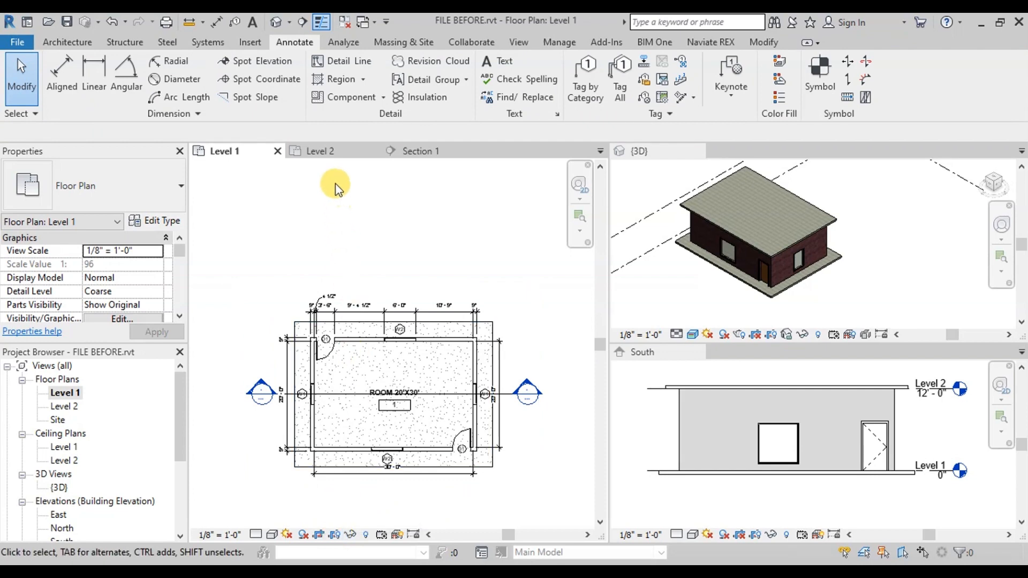
Step: Show the Level 2 floor plan's crop region and pull its four sides in close around the building
left_click(335, 150)
scroll(342, 348, "down", 5)
left_click(336, 535)
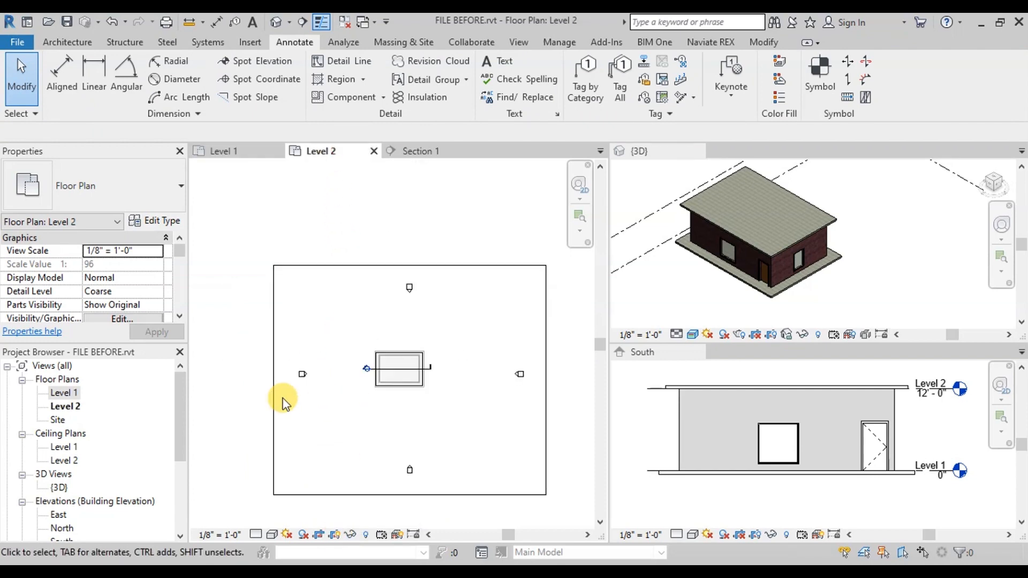
left_click(273, 402)
left_click_drag(273, 379, 360, 378)
left_click_drag(546, 379, 432, 379)
left_click_drag(400, 493, 399, 393)
left_click_drag(397, 264, 396, 344)
scroll(412, 378, "up", 6)
Step: Hide the crop region in Section 1 and move the level heads farther out from the height dimensions
left_click(421, 152)
left_click(335, 535)
scroll(466, 323, "up", 5)
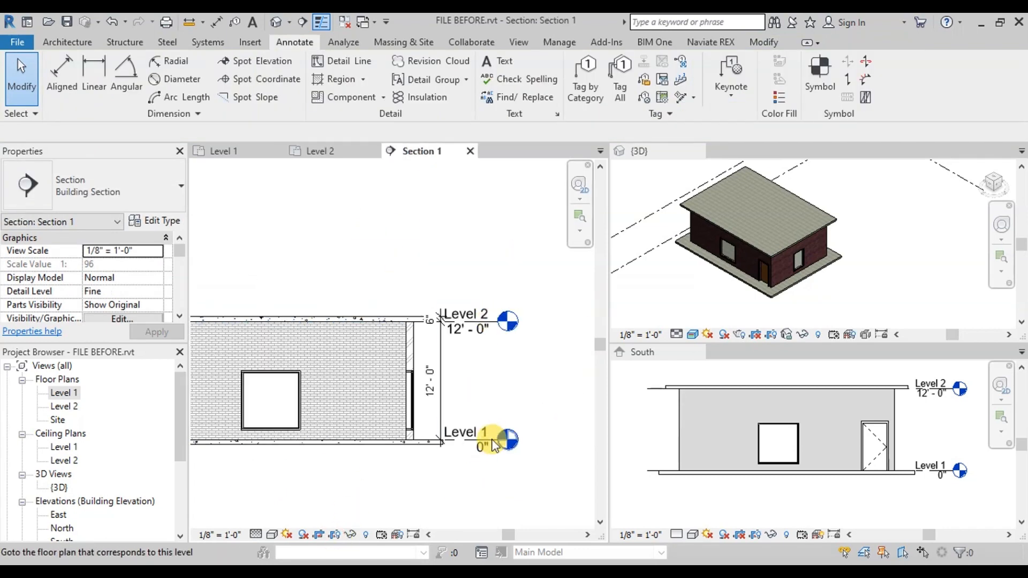
left_click(487, 440)
left_click_drag(487, 437, 508, 437)
left_click(499, 506)
Step: Fit the South elevation's crop region around the building and level heads, and hide its boundary
left_click(760, 370)
scroll(640, 435, "down", 3)
left_click(755, 535)
left_click(624, 430)
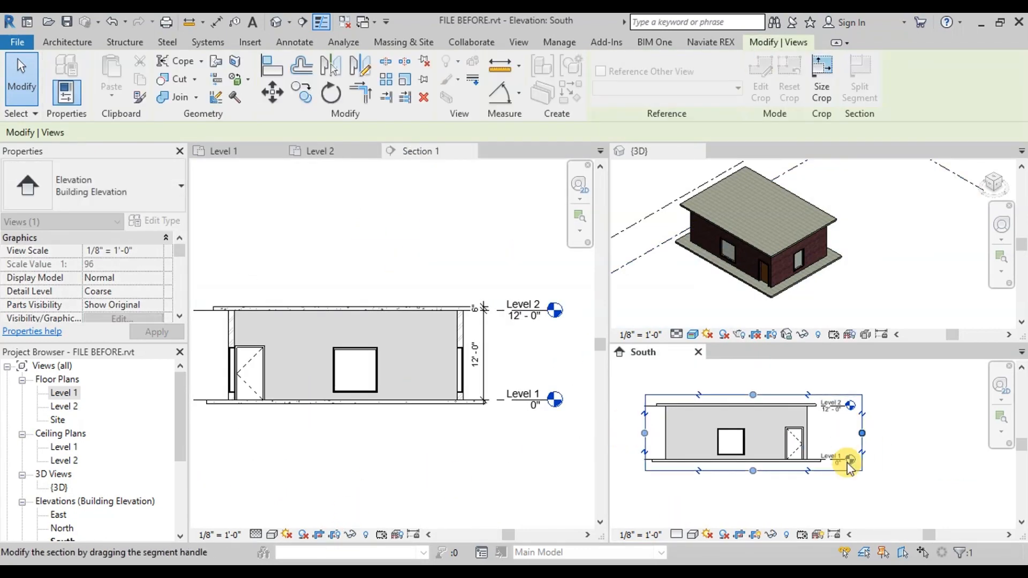
left_click(755, 535)
Step: Tighten the 3D view's crop region around the building from the top view, hide it and restore the isometric view
left_click(878, 268)
scroll(820, 264, "down", 4)
left_click(994, 176)
left_click(771, 334)
left_click(811, 279)
left_click_drag(778, 322, 777, 275)
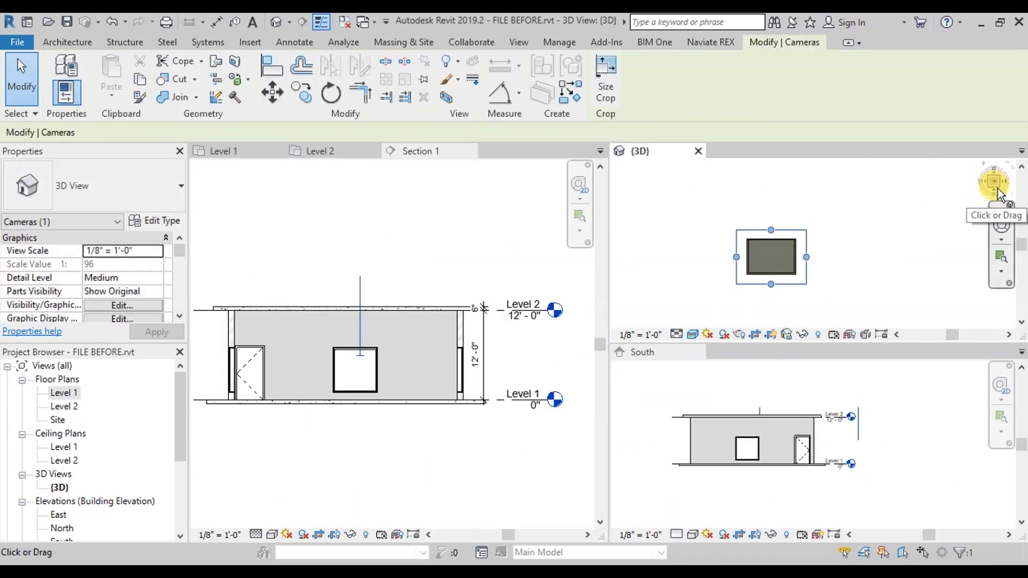
left_click(992, 177)
left_click(686, 266)
left_click(771, 335)
scroll(685, 231, "down", 1)
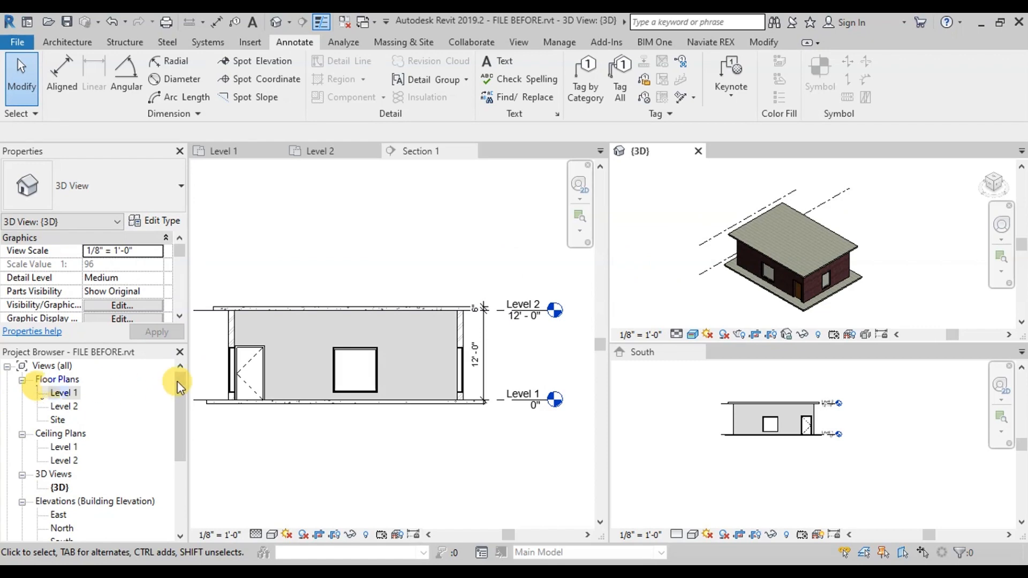
Step: Create a new sheet with the E1 30 x 42 Horizontal title block and dock it with the floor plan views
left_click_drag(177, 393, 182, 477)
left_click(56, 488)
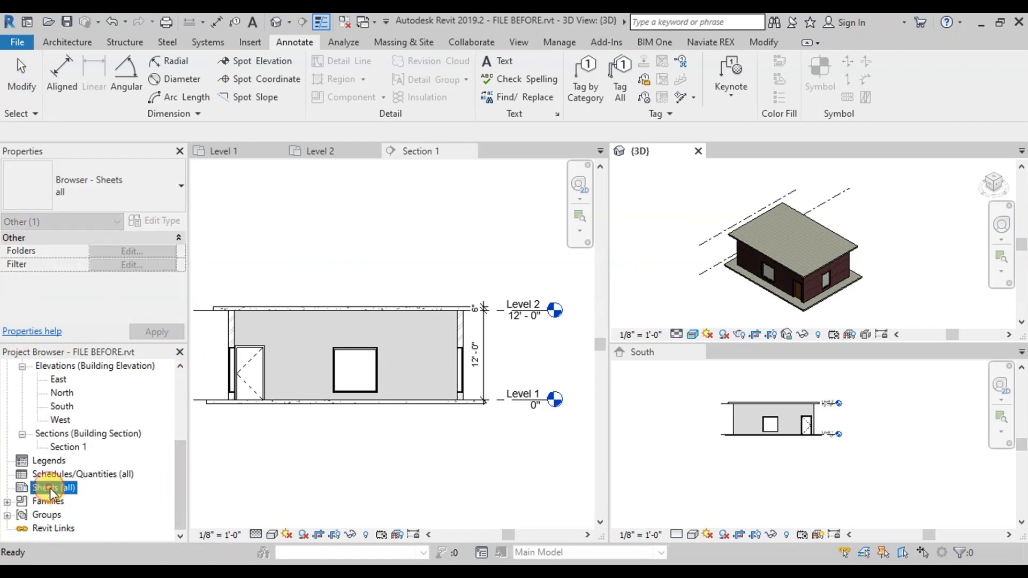
right_click(54, 488)
left_click(85, 400)
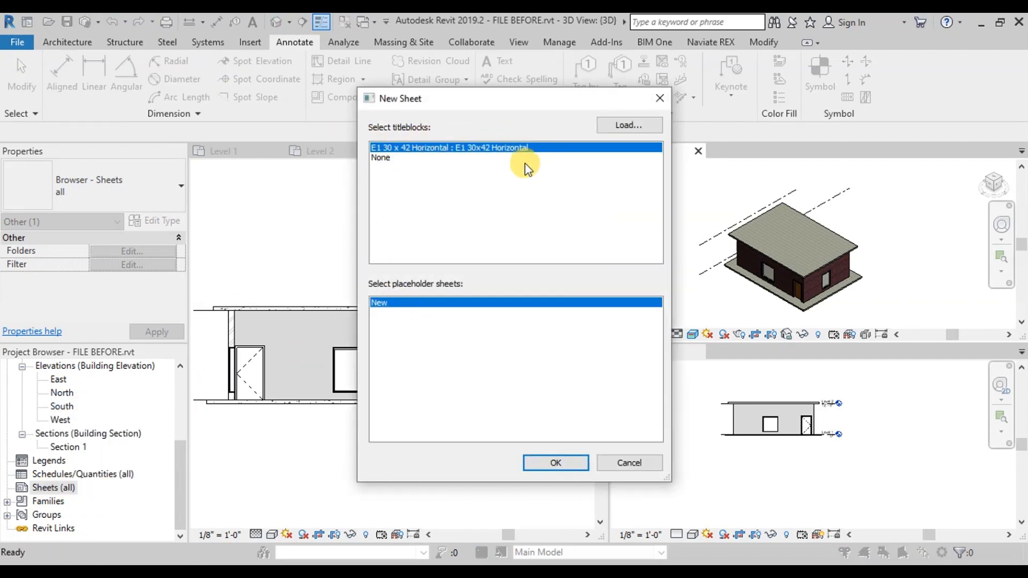
left_click(555, 463)
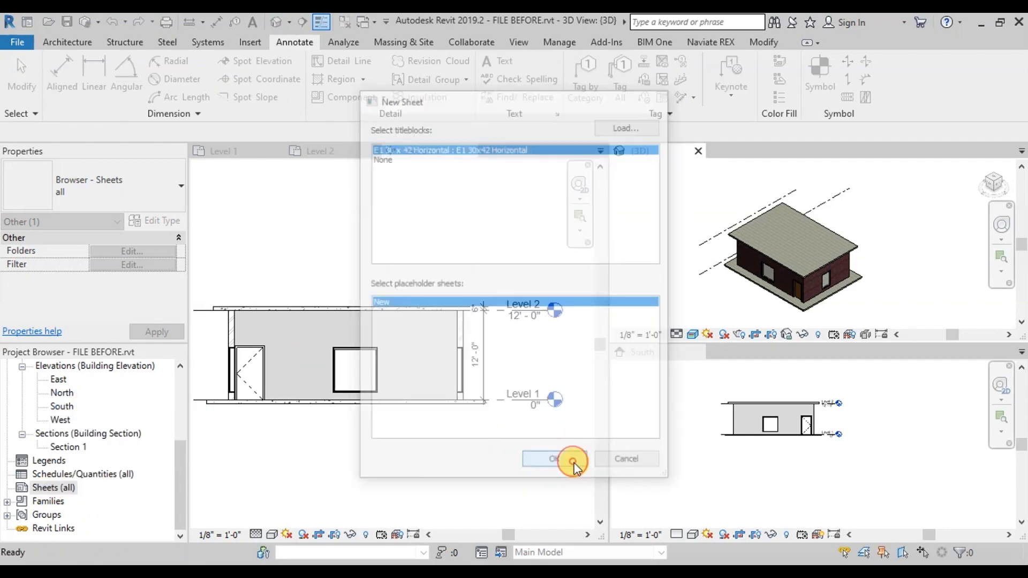
left_click_drag(758, 150, 270, 168)
scroll(386, 279, "up", 3)
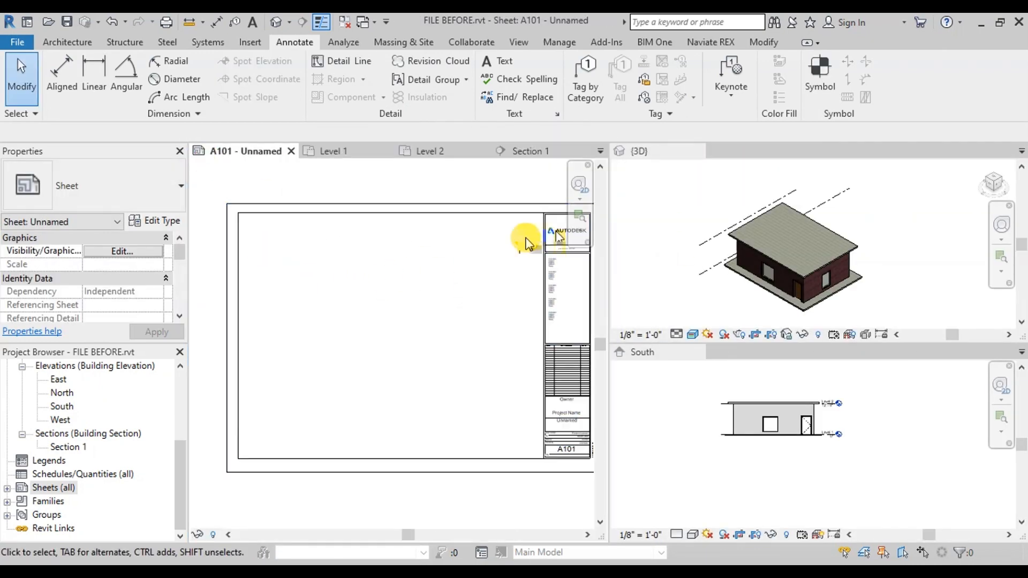
Step: Place the Level 1 floor plan in the upper-left corner of sheet A101
scroll(187, 477, "up", 5)
left_click(63, 392)
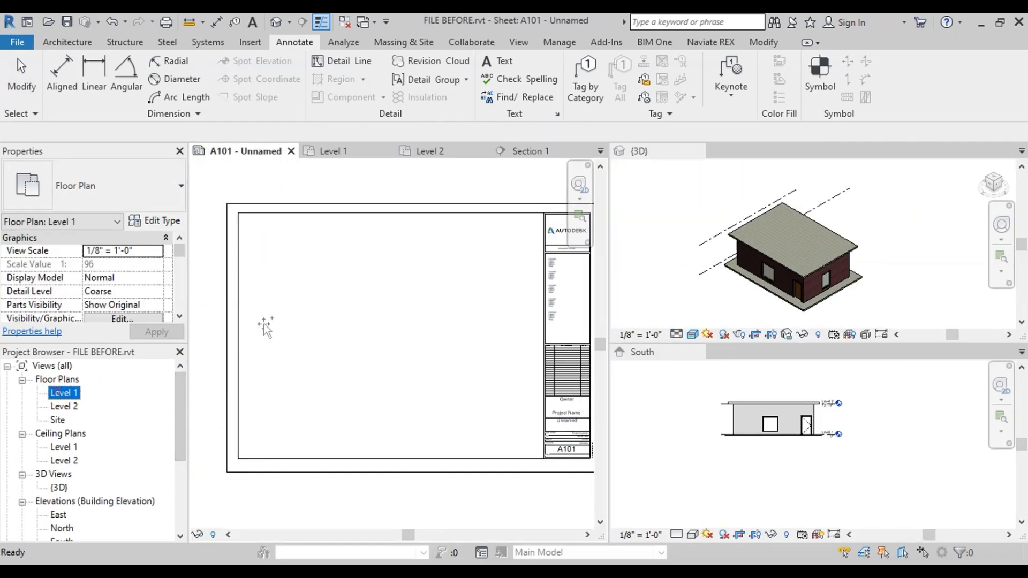
left_click_drag(275, 259, 275, 257)
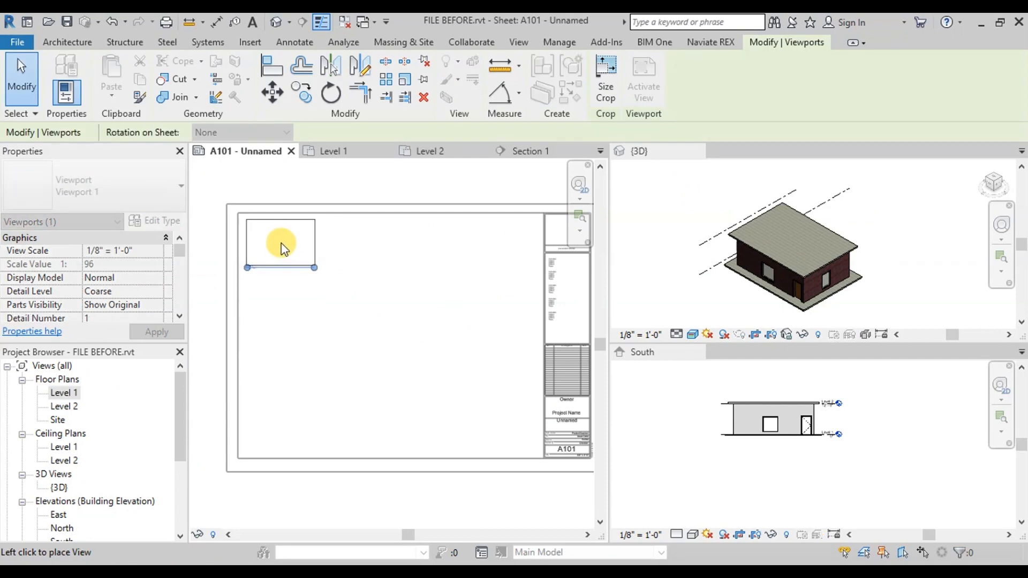
left_click(281, 247)
Step: Examine the placed Level 1 viewport, its title and scale, and its size relative to the whole sheet
scroll(236, 219, "up", 4)
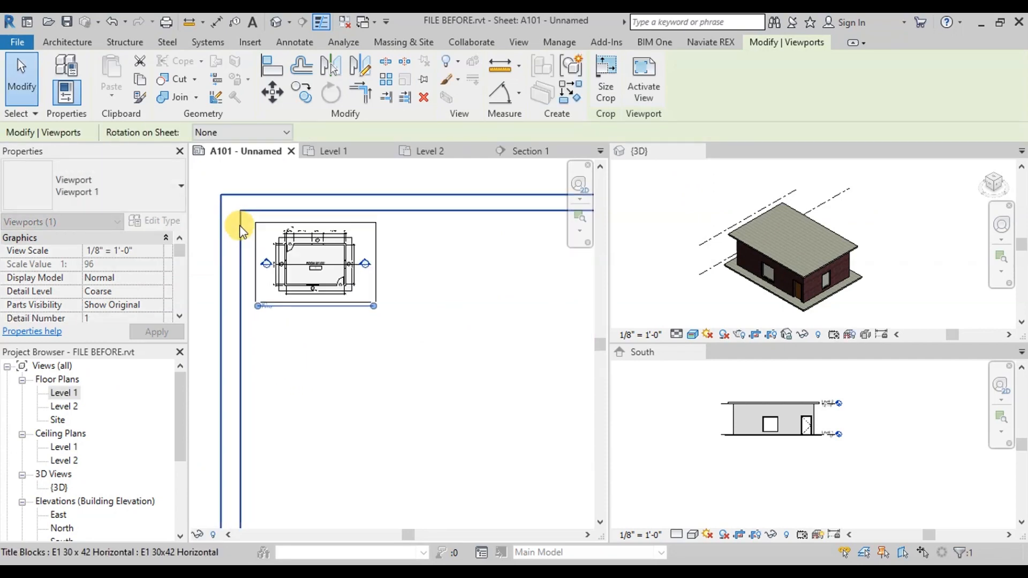
scroll(301, 382, "up", 2)
scroll(317, 395, "down", 2)
scroll(312, 441, "up", 2)
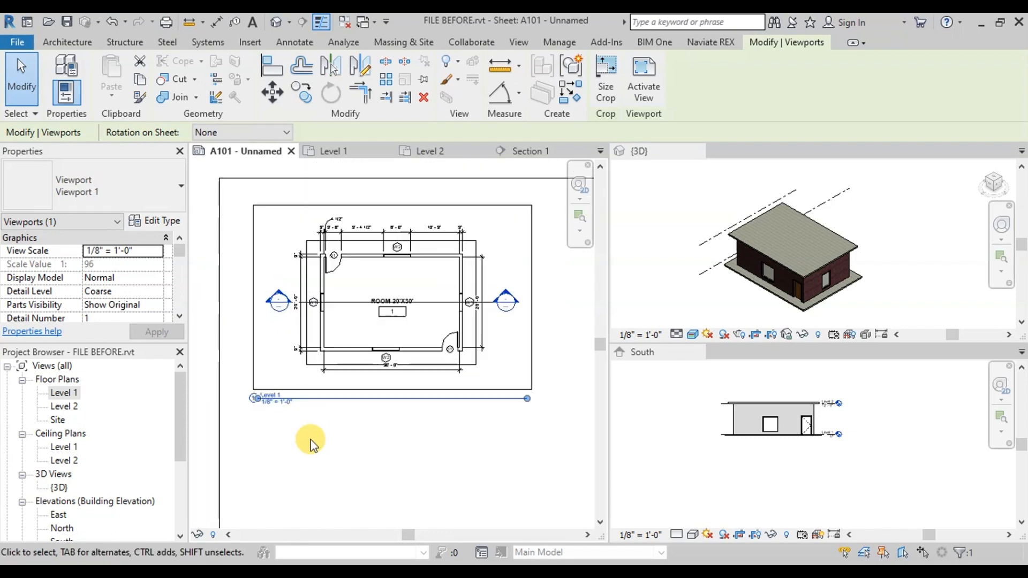
left_click(310, 439)
scroll(233, 401, "up", 3)
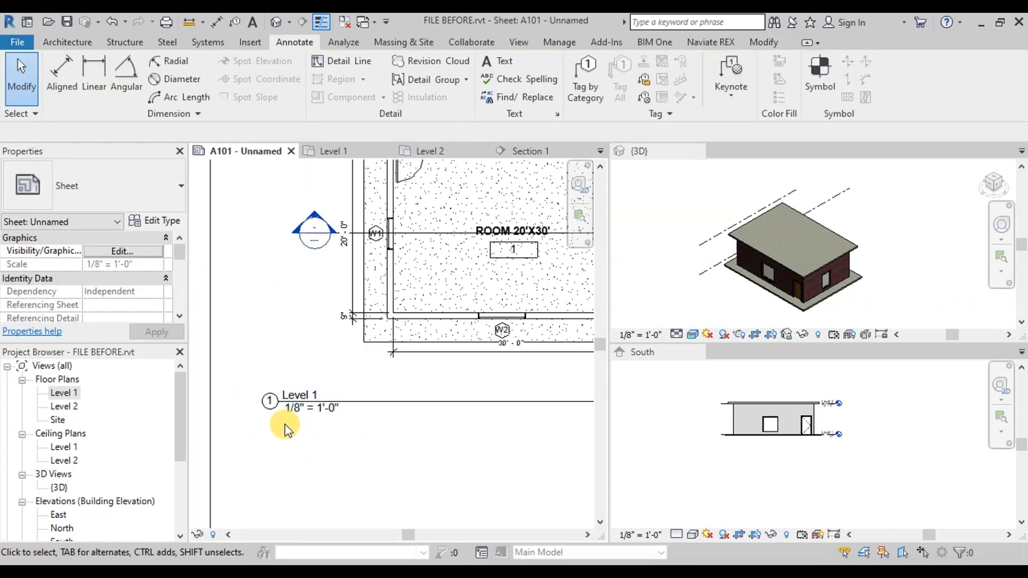
scroll(284, 423, "down", 2)
scroll(296, 420, "down", 5)
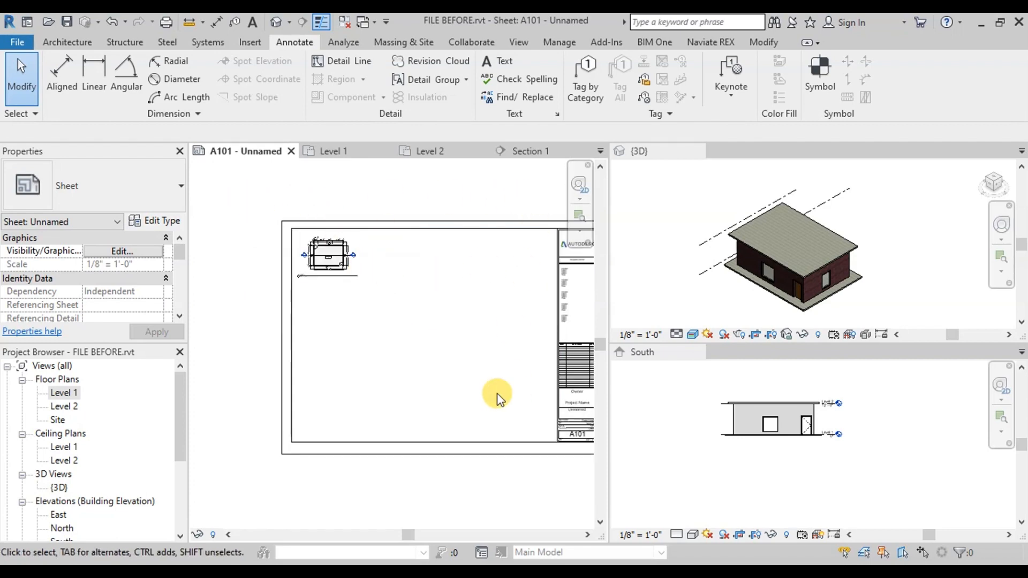
Step: Delete the Level 1 viewport from sheet A101
left_click(329, 259)
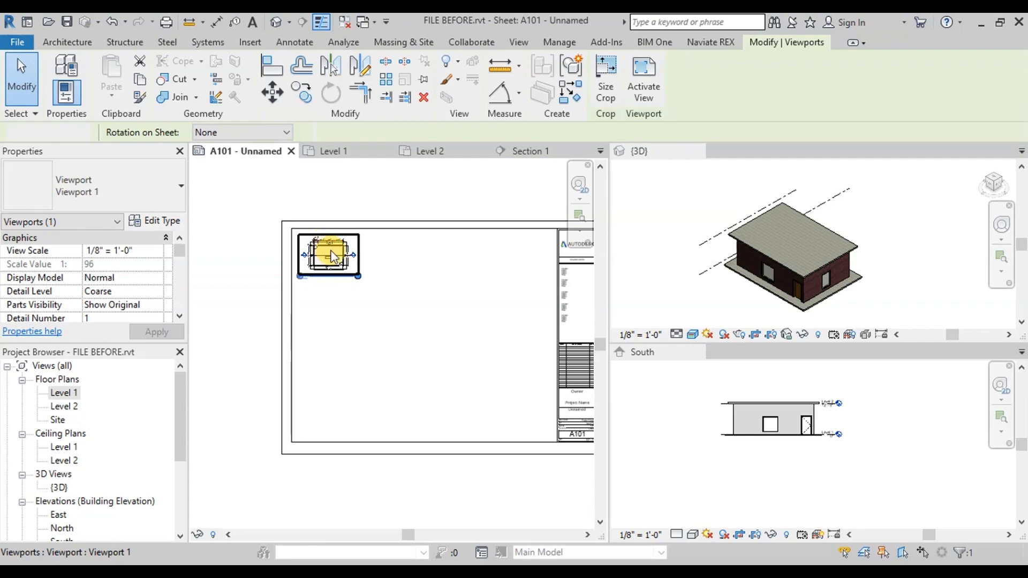
key("Delete")
Step: Set the view scale of the Level 1 and Level 2 floor plans to 1/4" = 1'-0"
left_click(333, 151)
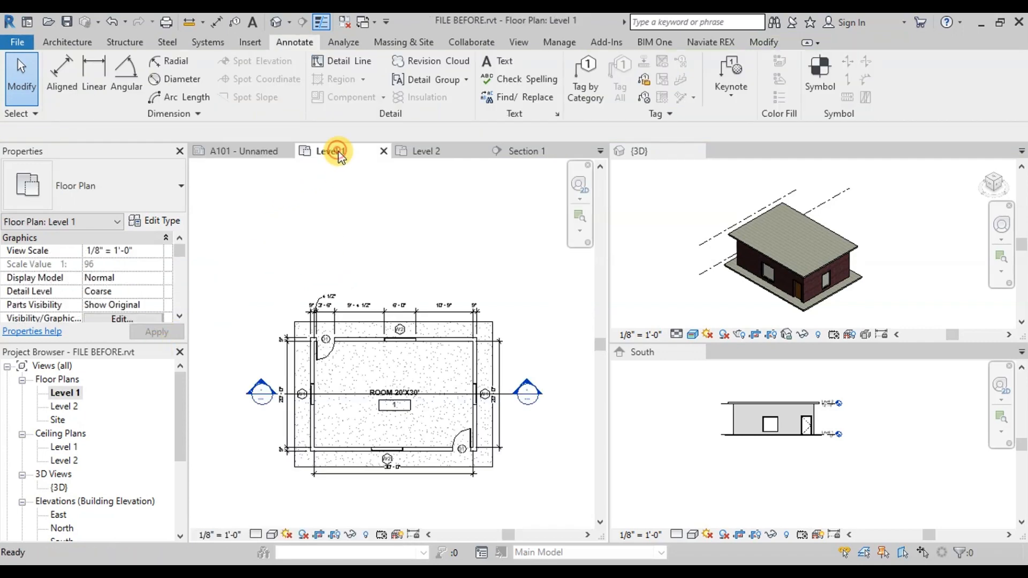
left_click(215, 535)
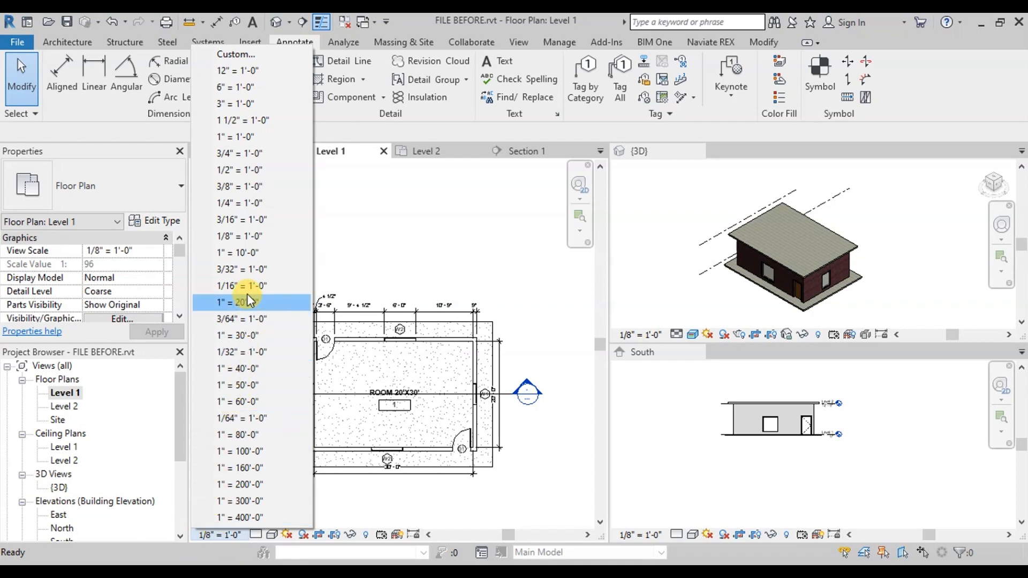
left_click(249, 206)
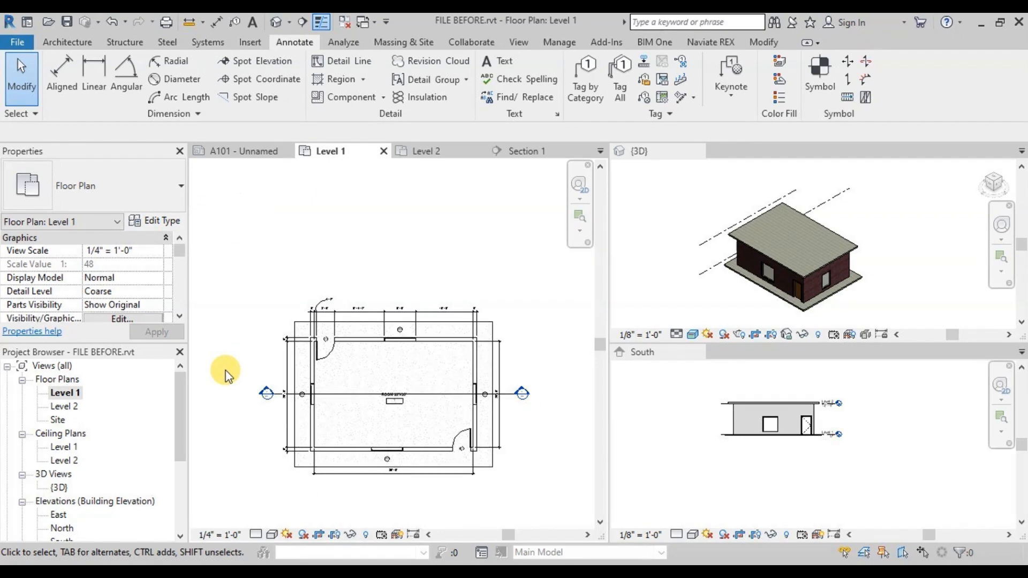
left_click(421, 152)
left_click(215, 534)
left_click(239, 203)
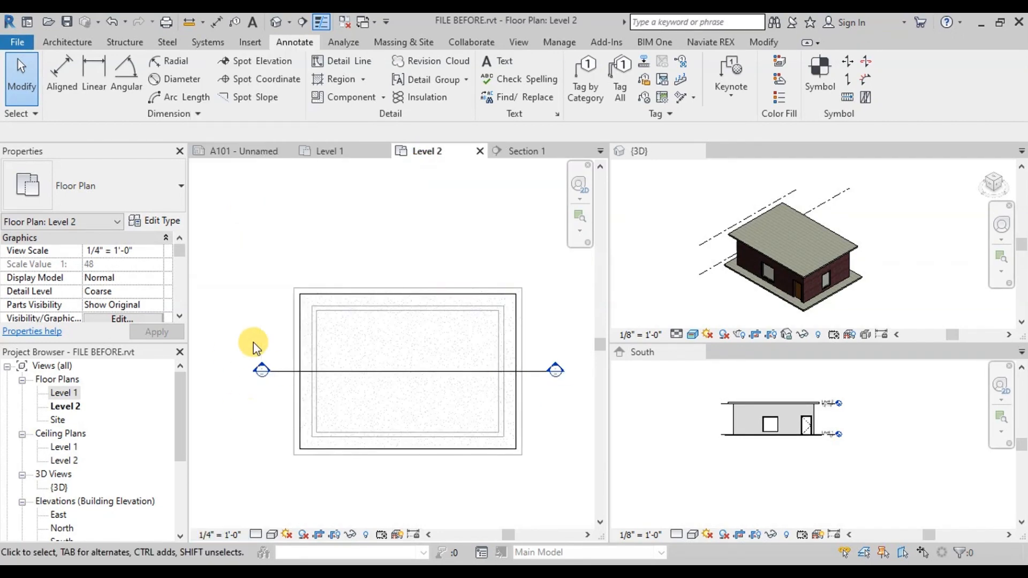
Step: Set the view scale of Section 1, the South elevation and the 3D view to 1/4" = 1'-0"
left_click(520, 151)
left_click(220, 535)
left_click(239, 203)
left_click(650, 535)
left_click(664, 203)
left_click(654, 335)
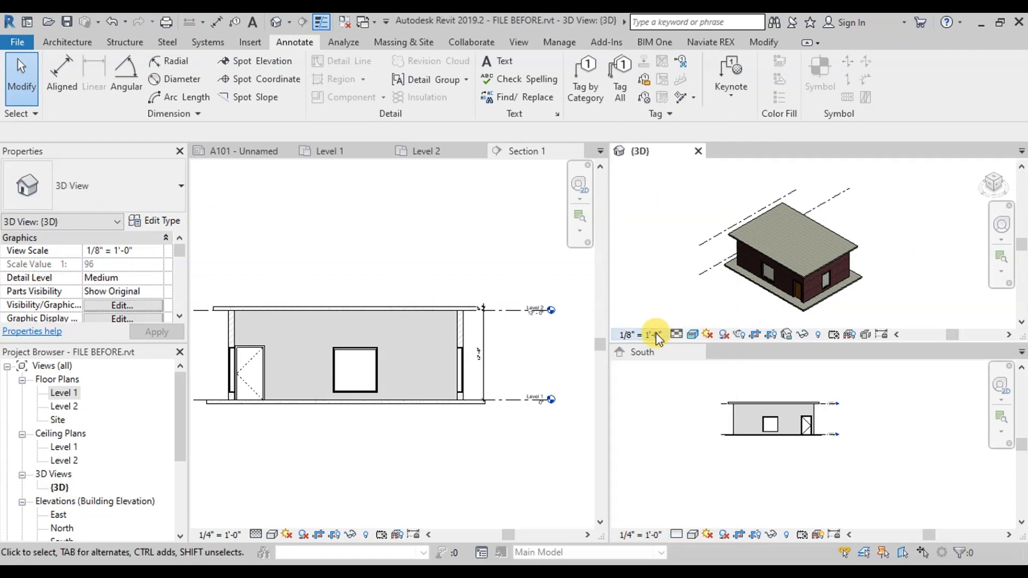
left_click(661, 172)
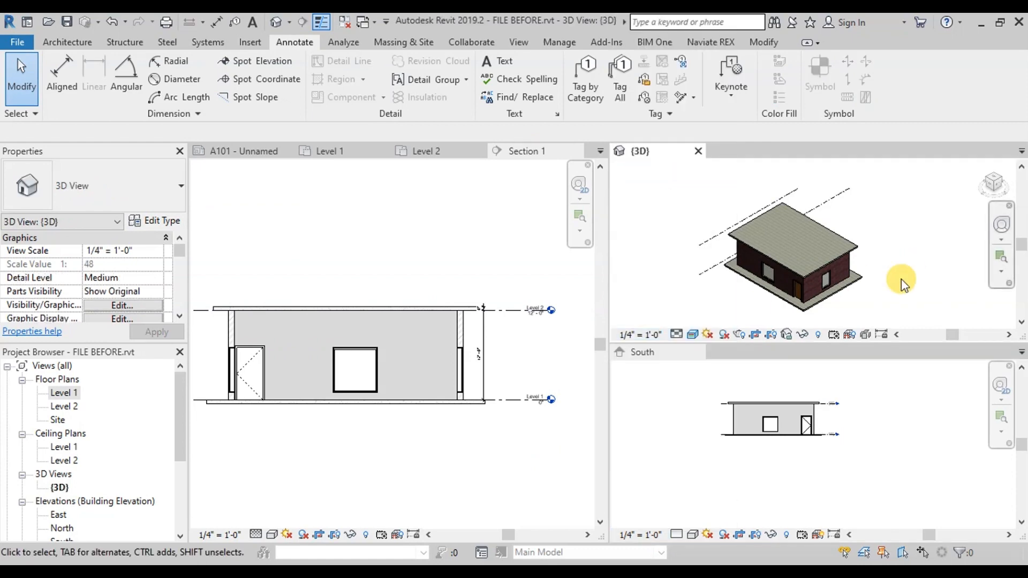
Step: Place the rescaled Level 1 floor plan in the upper-left corner of sheet A101 and deselect it
left_click(271, 152)
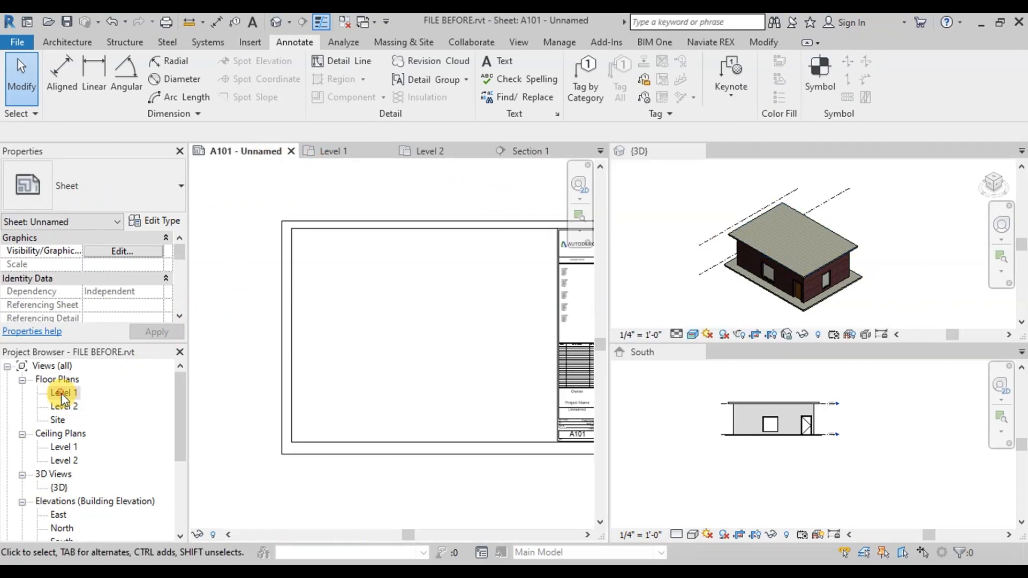
left_click_drag(63, 397, 84, 400)
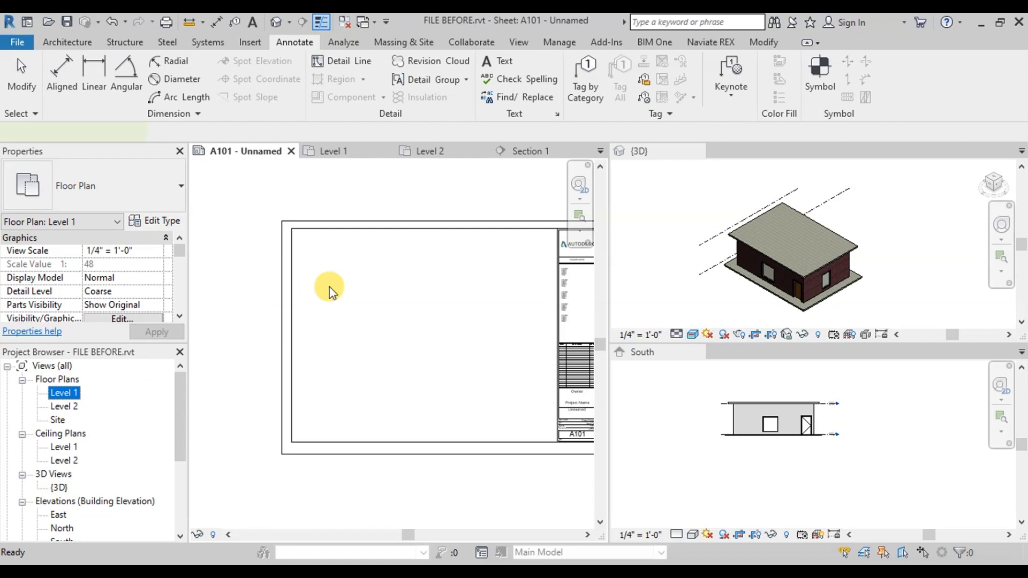
left_click_drag(329, 293, 328, 289)
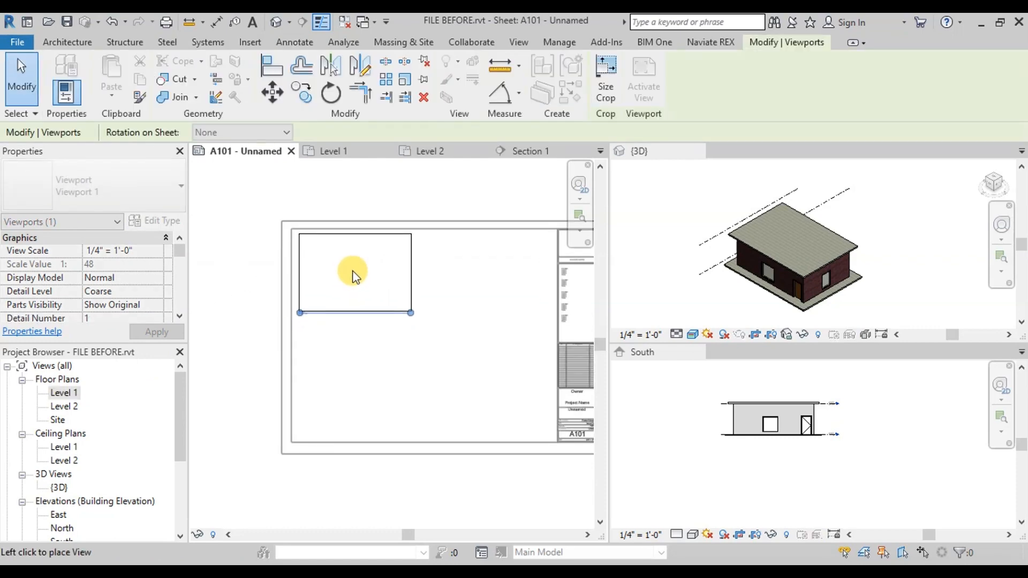
left_click(351, 275)
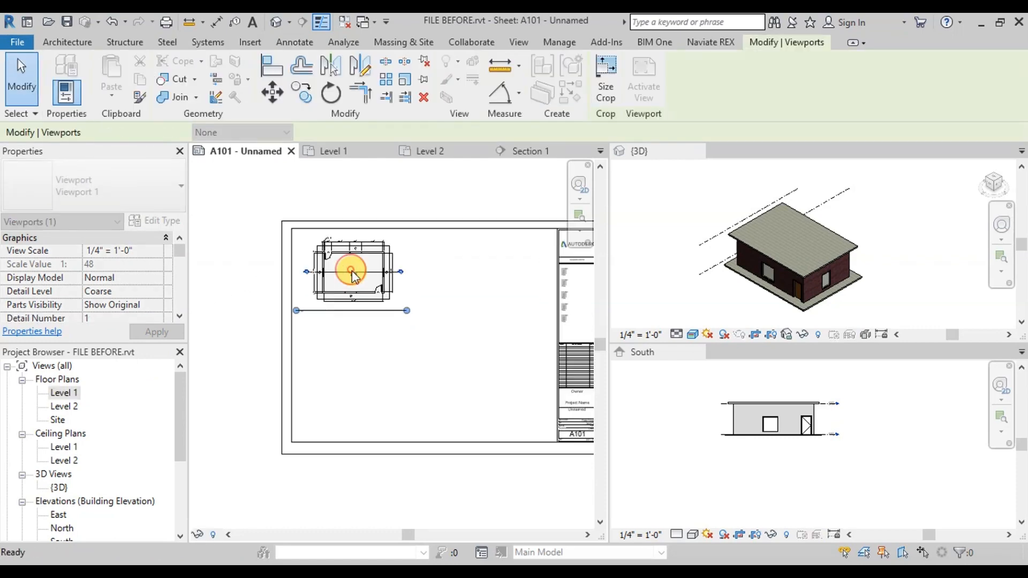
left_click(363, 356)
scroll(305, 361, "down", 1)
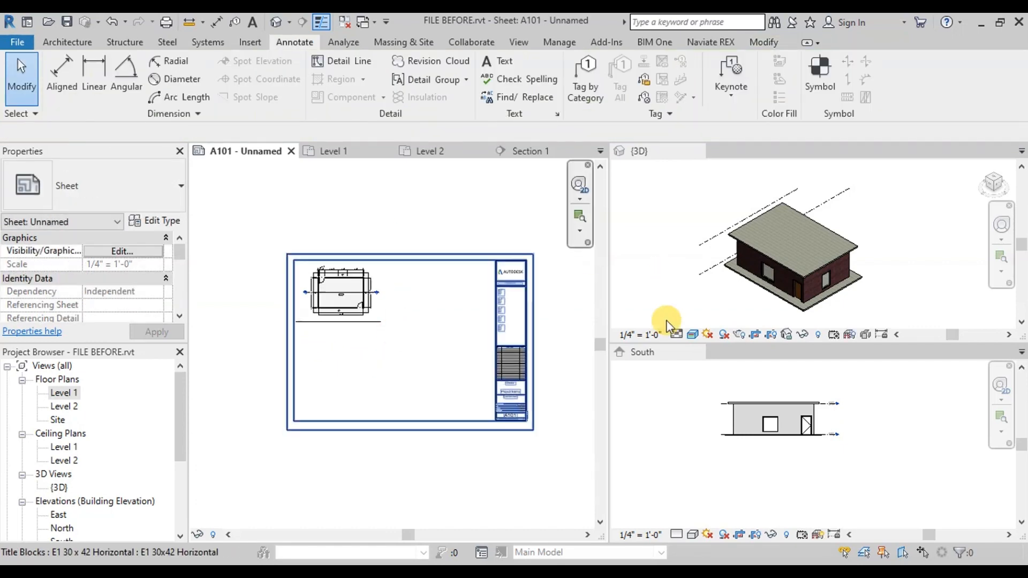
Step: Inspect the Level 1 viewport's title, scale label and plan drawing on sheet A101
scroll(297, 301, "up", 4)
scroll(320, 364, "up", 3)
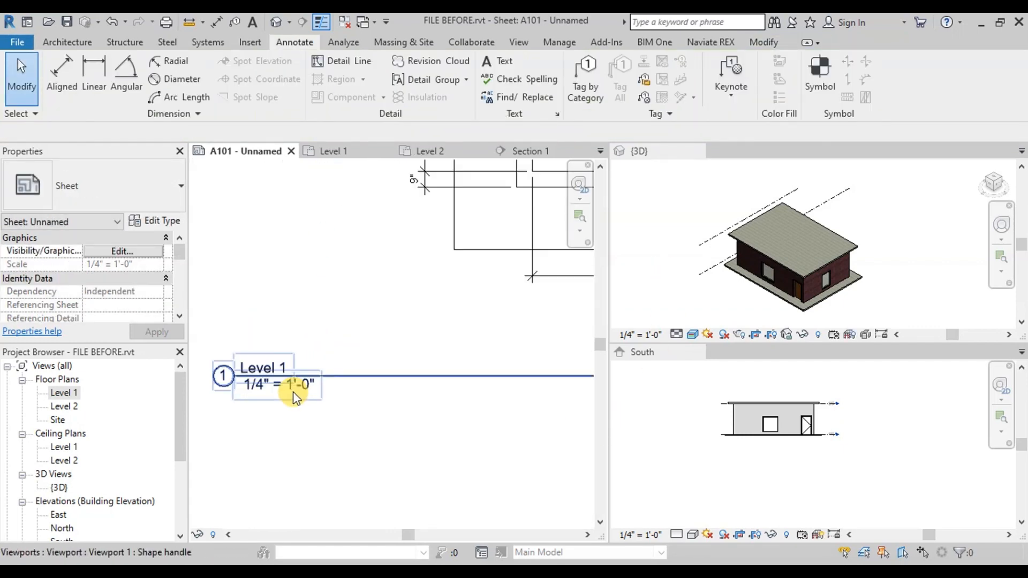
scroll(243, 394, "down", 5)
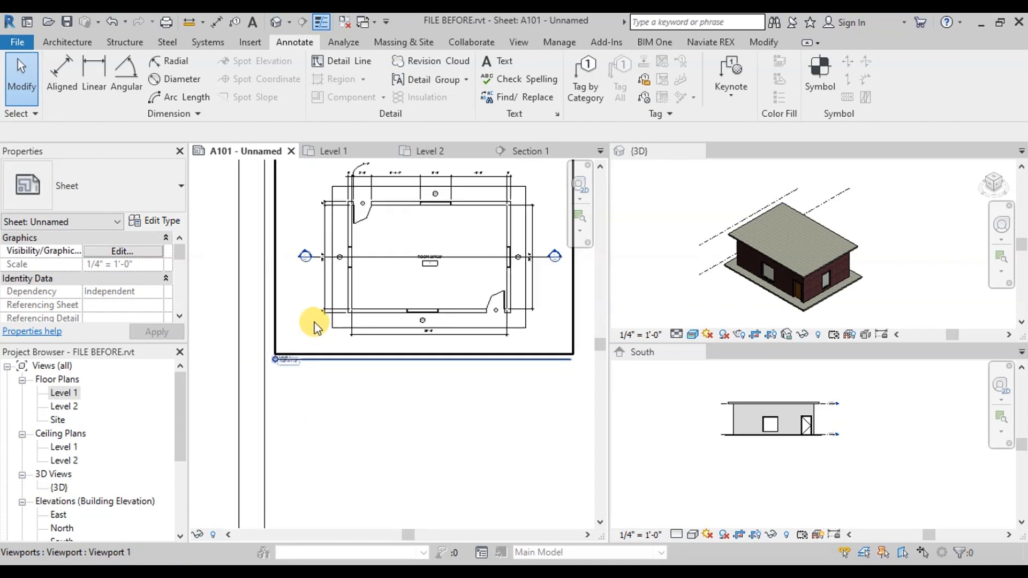
scroll(332, 223, "up", 6)
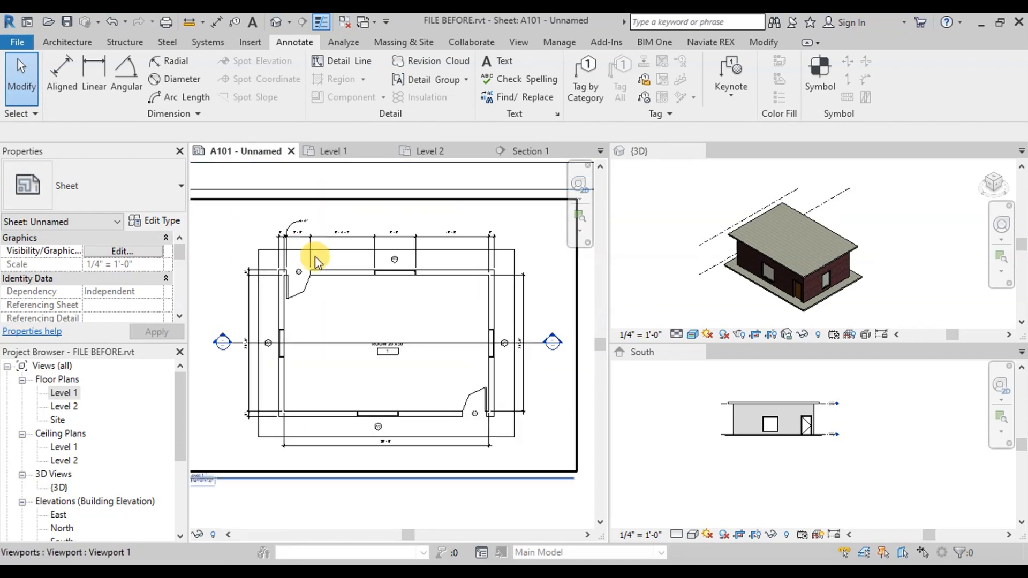
scroll(241, 202, "down", 4)
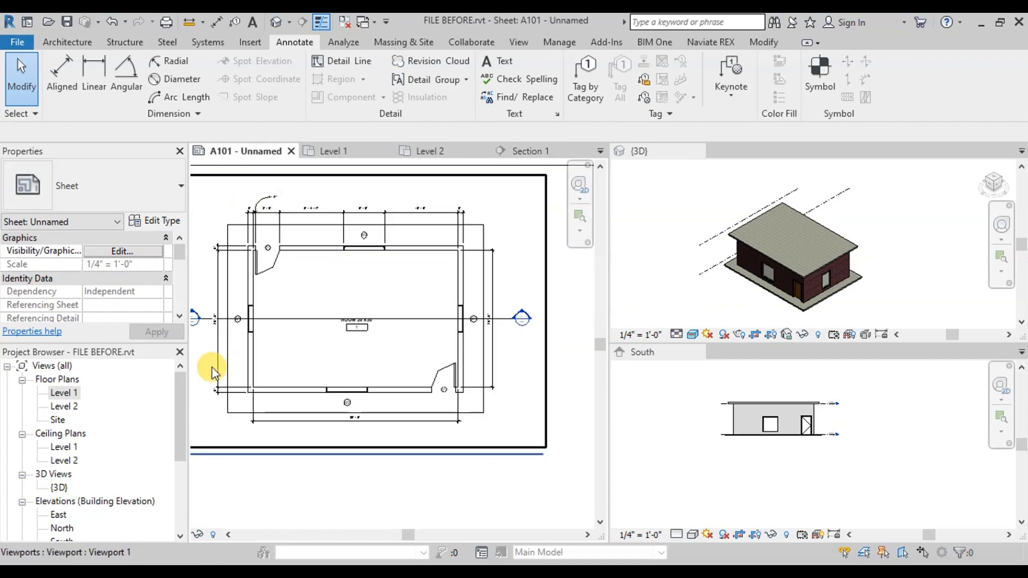
scroll(321, 271, "down", 4)
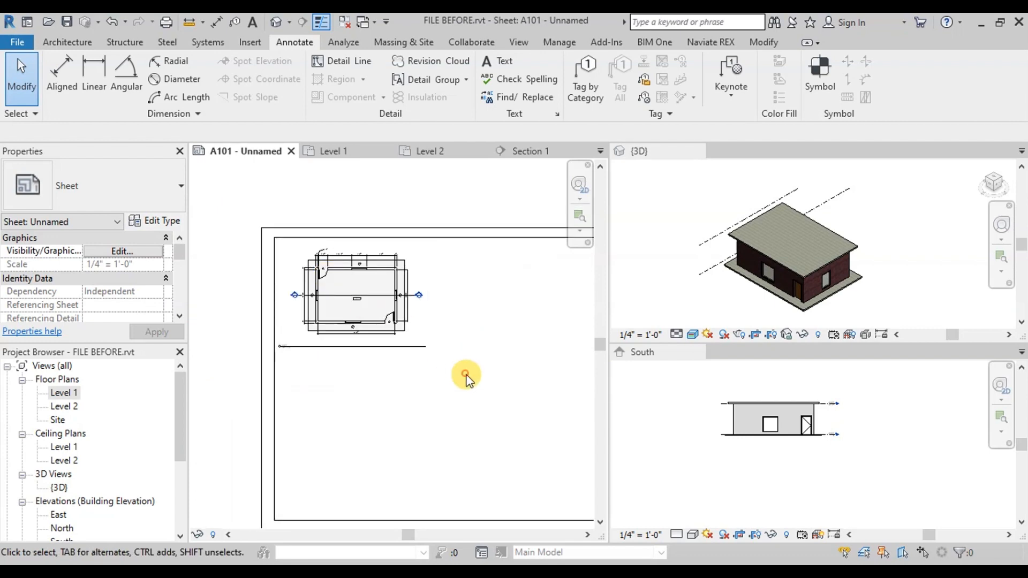
scroll(388, 351, "down", 3)
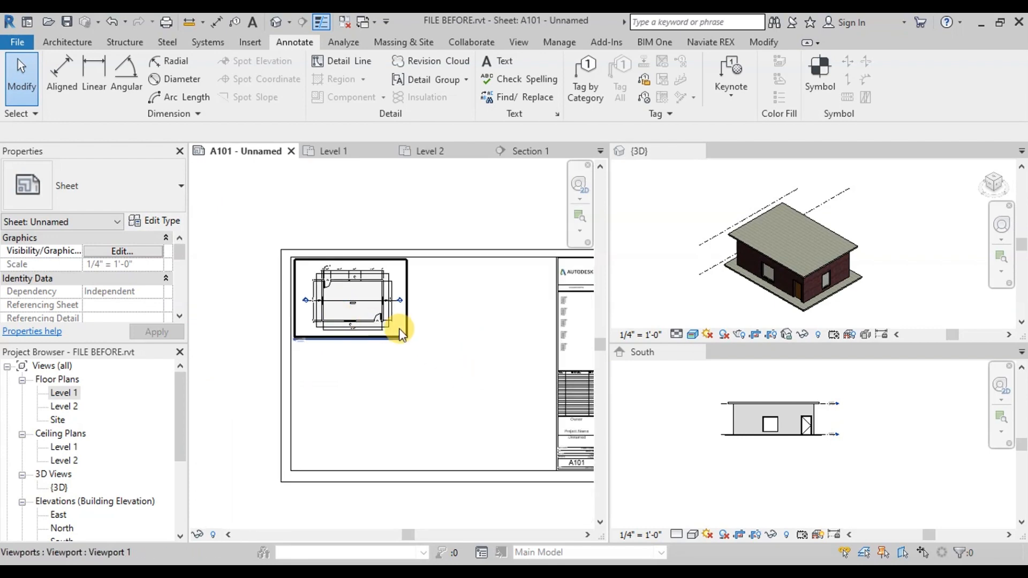
Step: Place the Level 2 floor plan on sheet A101, beside the Level 1 plan and in line with it, and deselect it
left_click(430, 152)
left_click(244, 151)
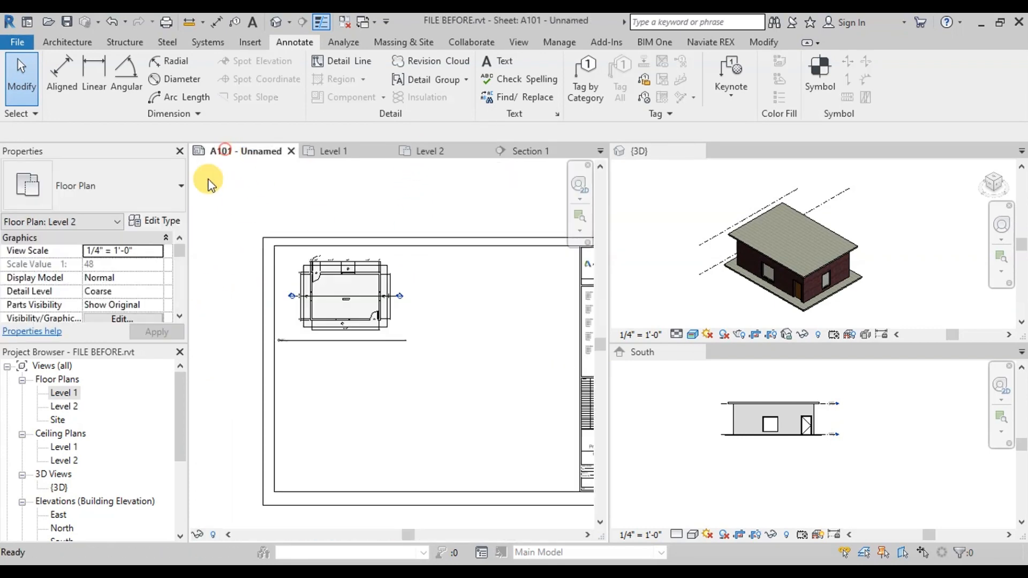
left_click_drag(64, 405, 166, 413)
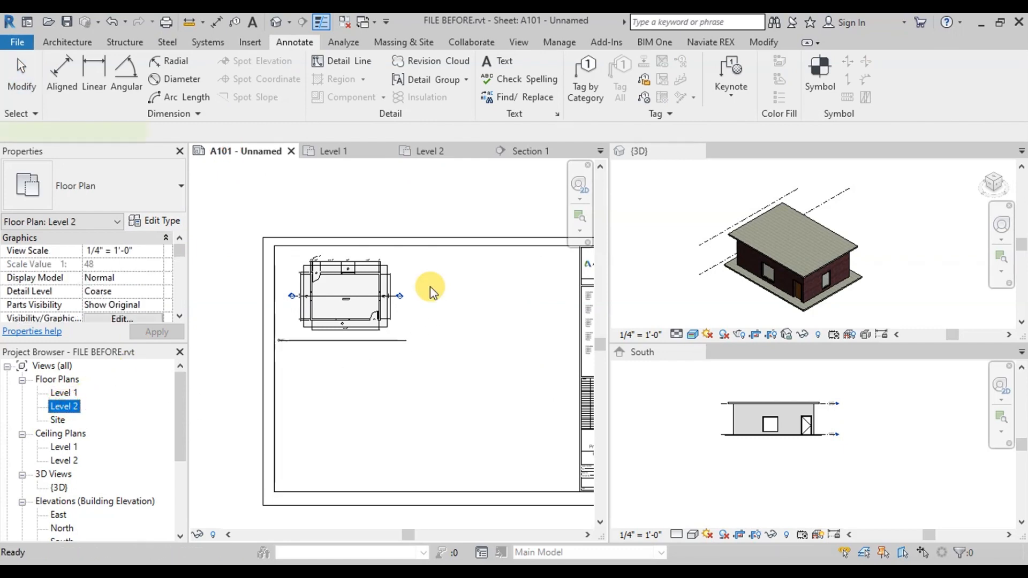
left_click_drag(432, 292, 445, 296)
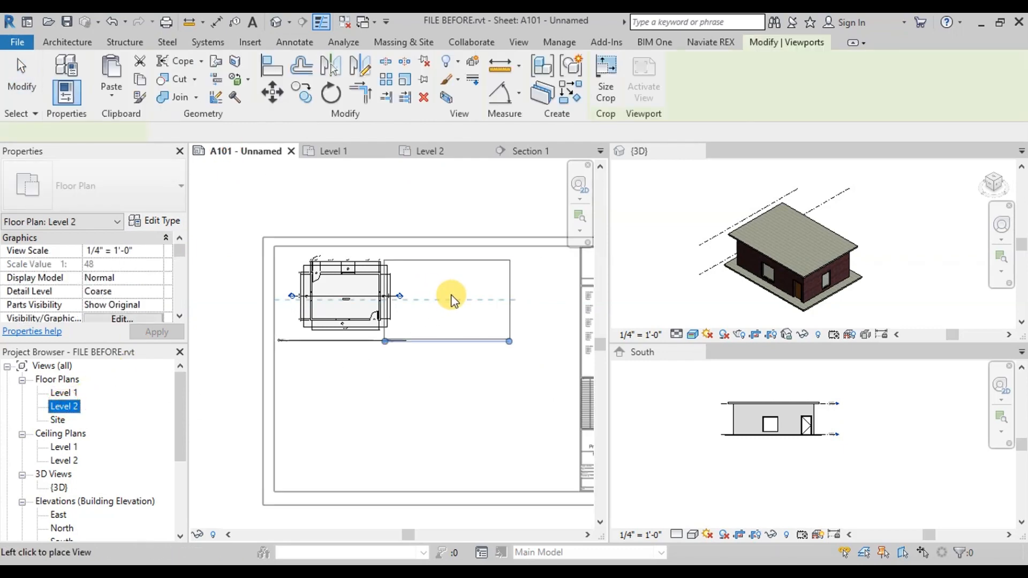
left_click(485, 305)
left_click(438, 420)
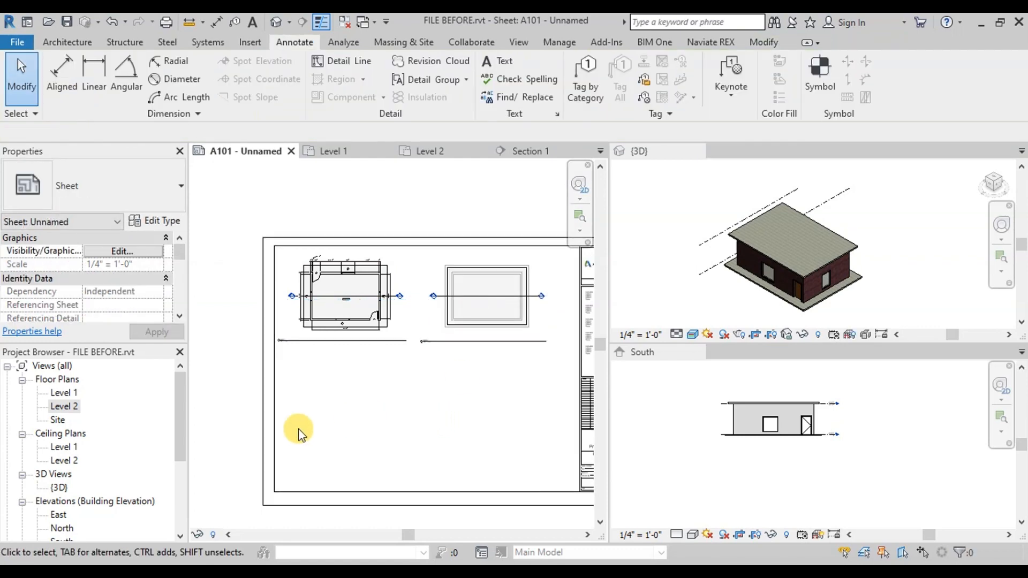
Step: Place the South elevation on sheet A101 directly below the Level 1 plan and deselect it
scroll(160, 461, "down", 4)
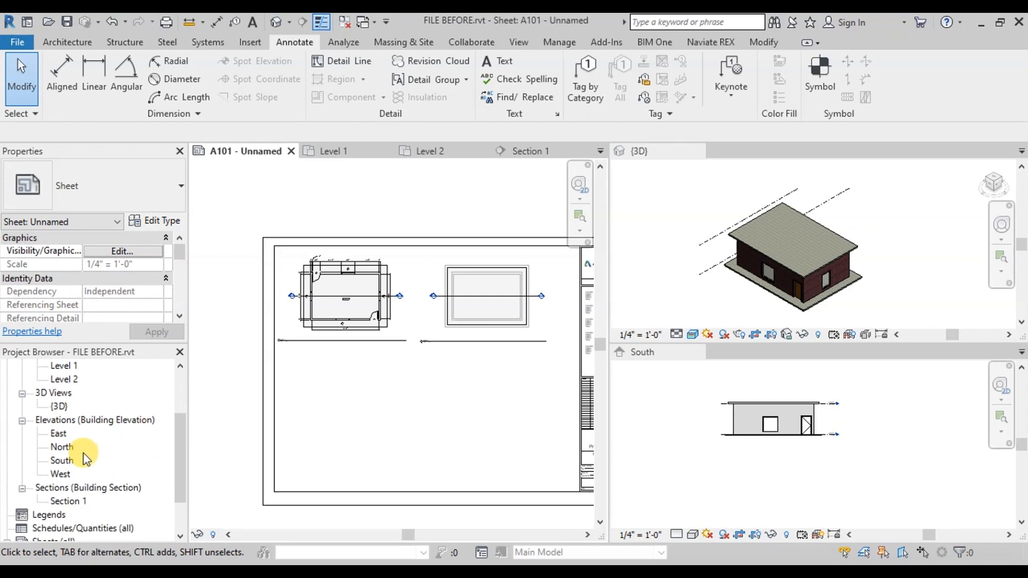
left_click_drag(62, 462, 90, 470)
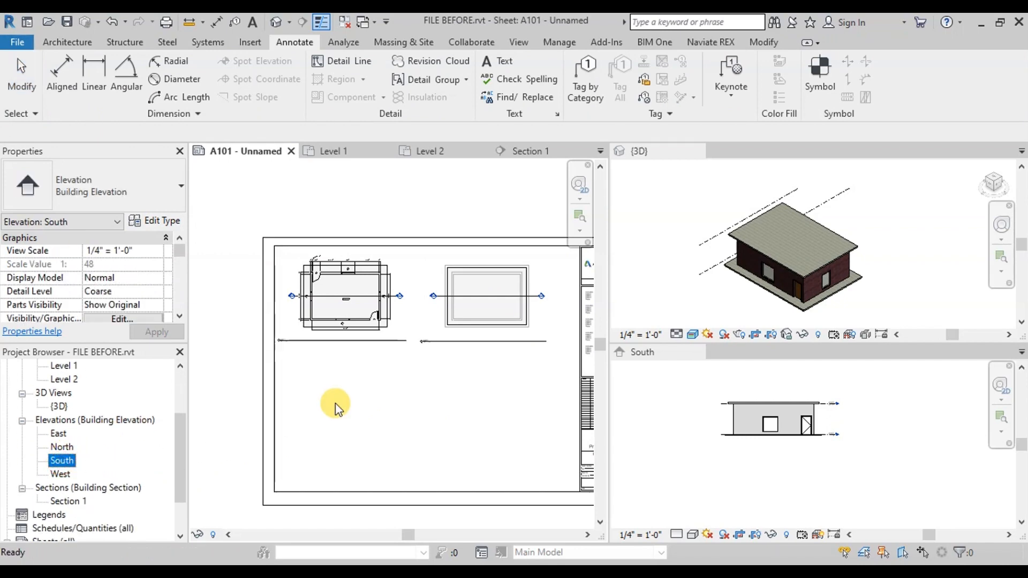
left_click_drag(336, 406, 335, 404)
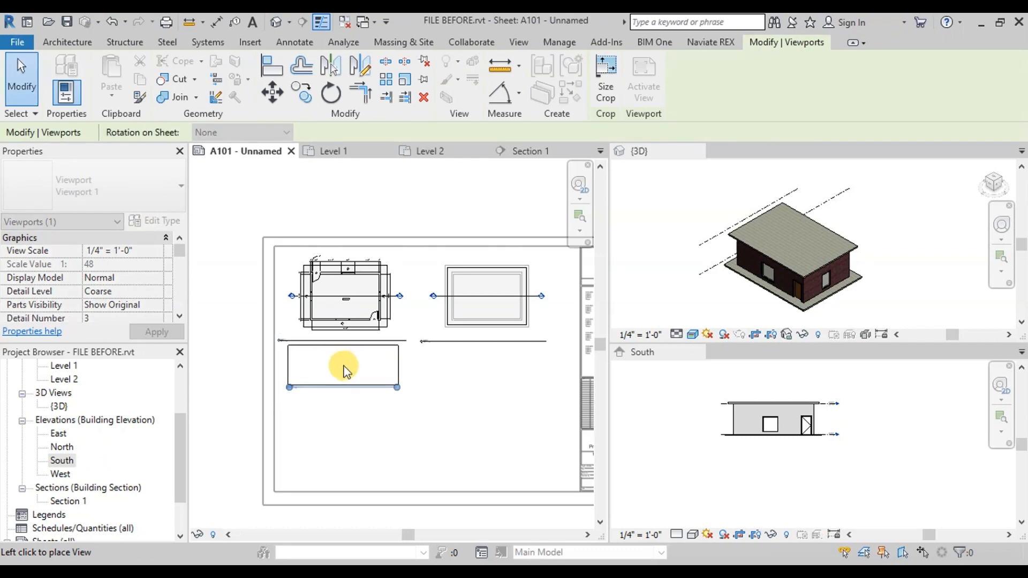
left_click(343, 381)
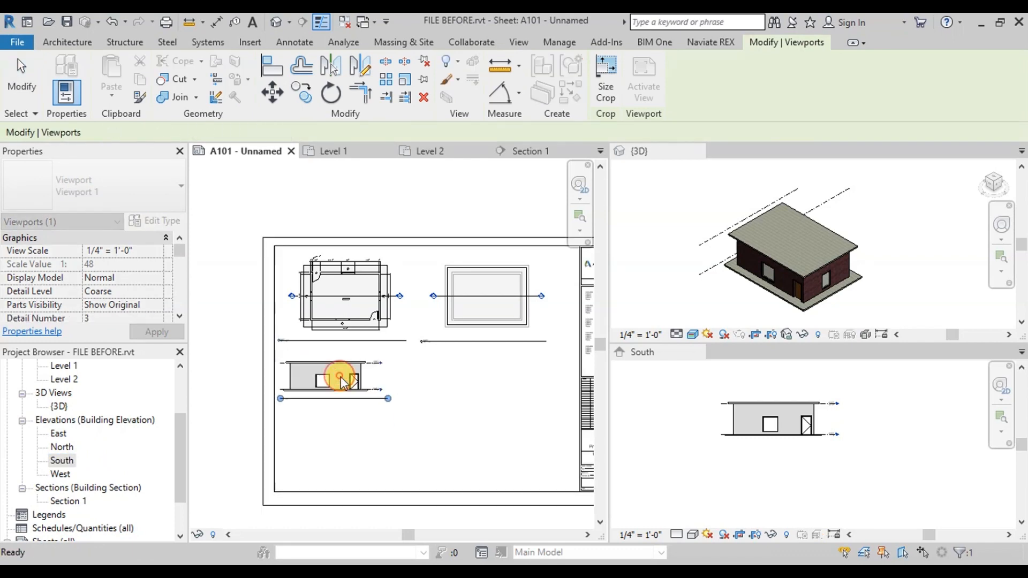
left_click(340, 443)
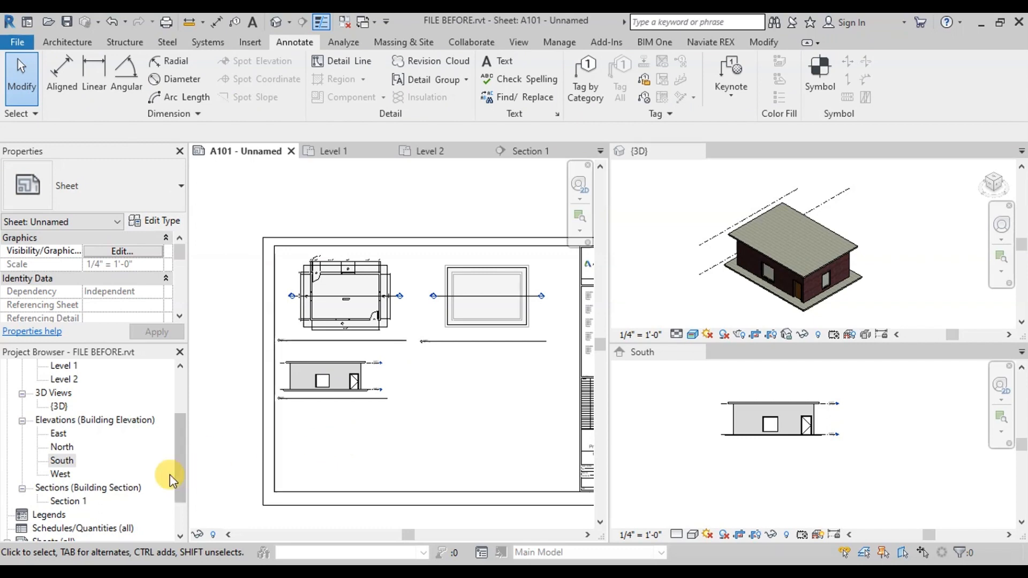
Step: Place Section 1 on sheet A101 below the South elevation, aligned with its left edge, and deselect it
left_click(69, 501)
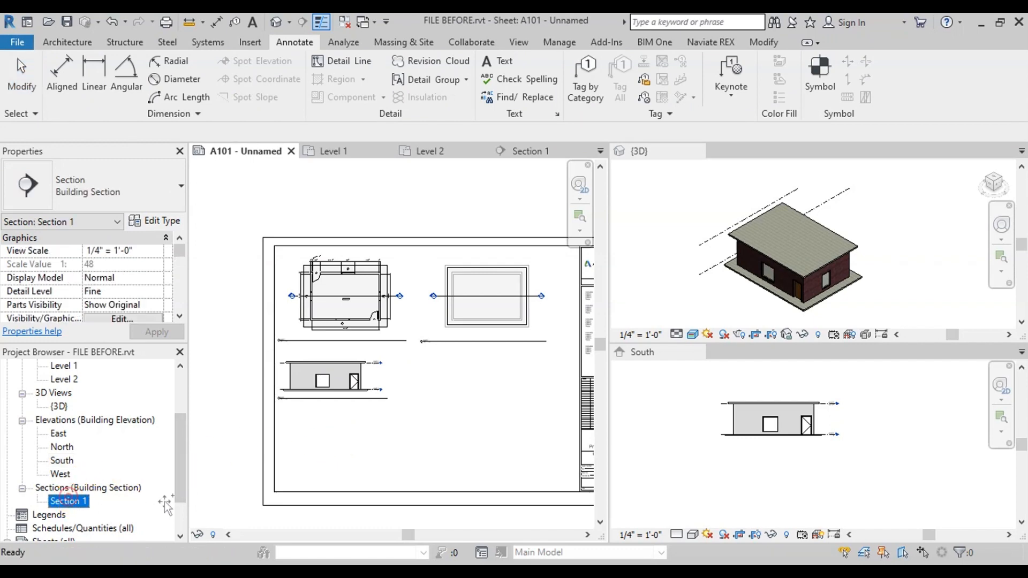
left_click_drag(308, 437, 322, 436)
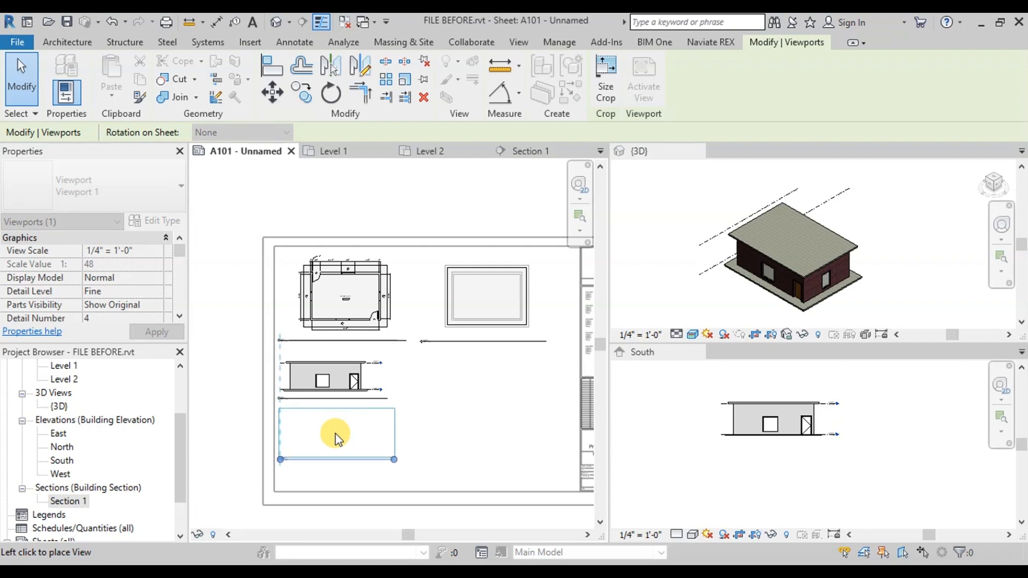
left_click(336, 438)
left_click(498, 436)
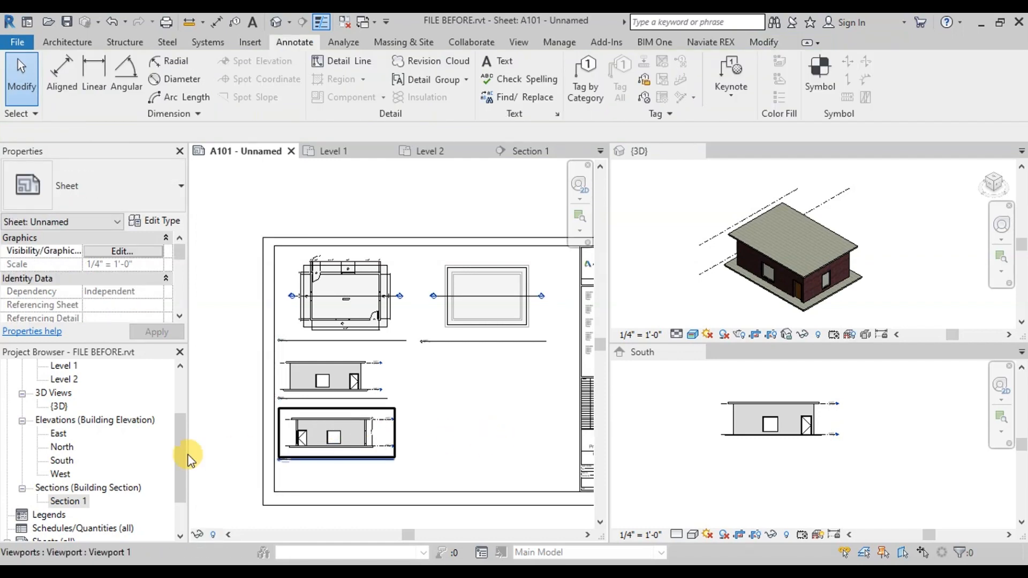
Step: Place the {3D} view on sheet A101 below the Level 2 plan and deselect it
left_click(58, 408)
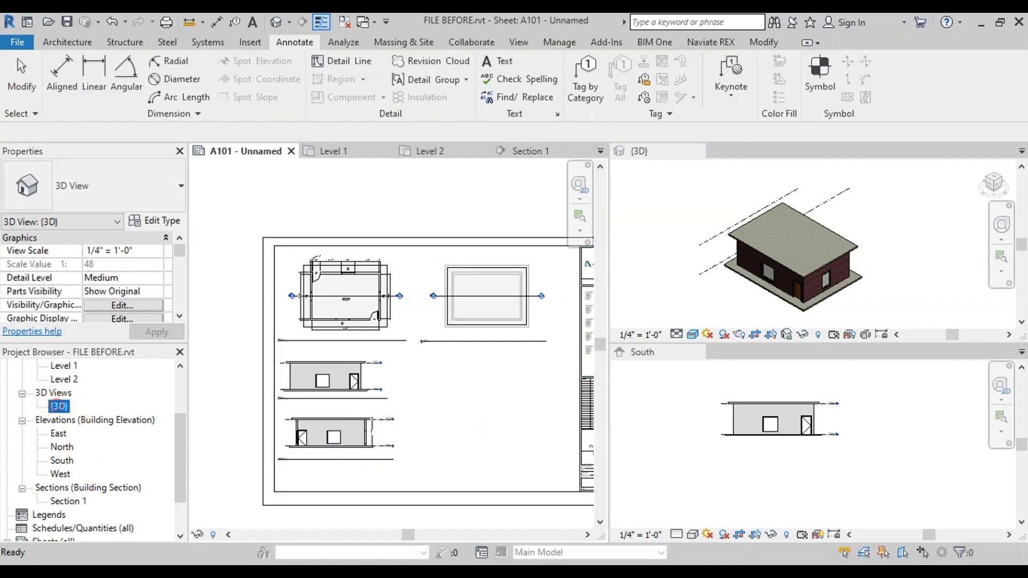
left_click_drag(464, 422, 463, 421)
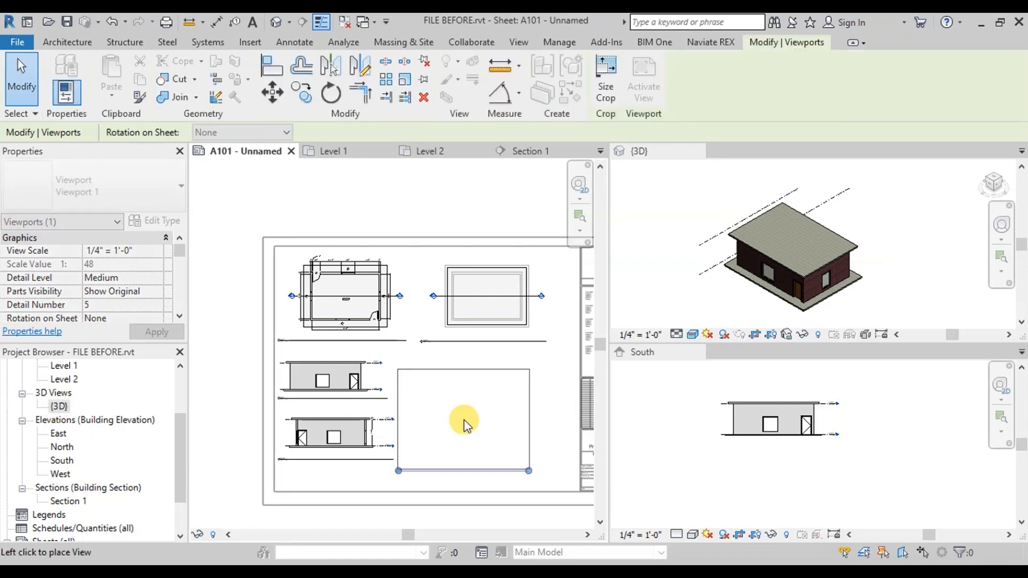
left_click(489, 412)
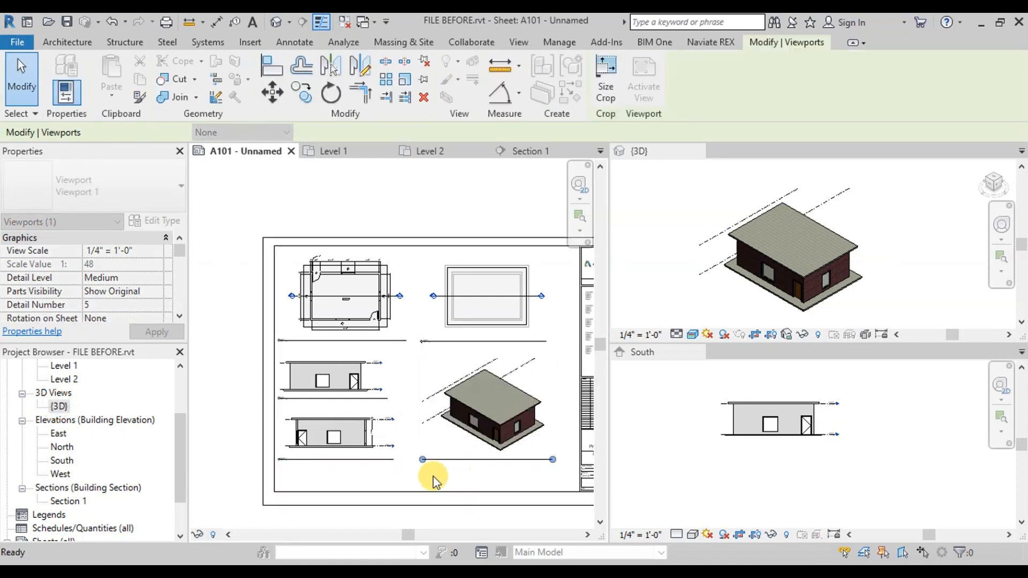
left_click(231, 402)
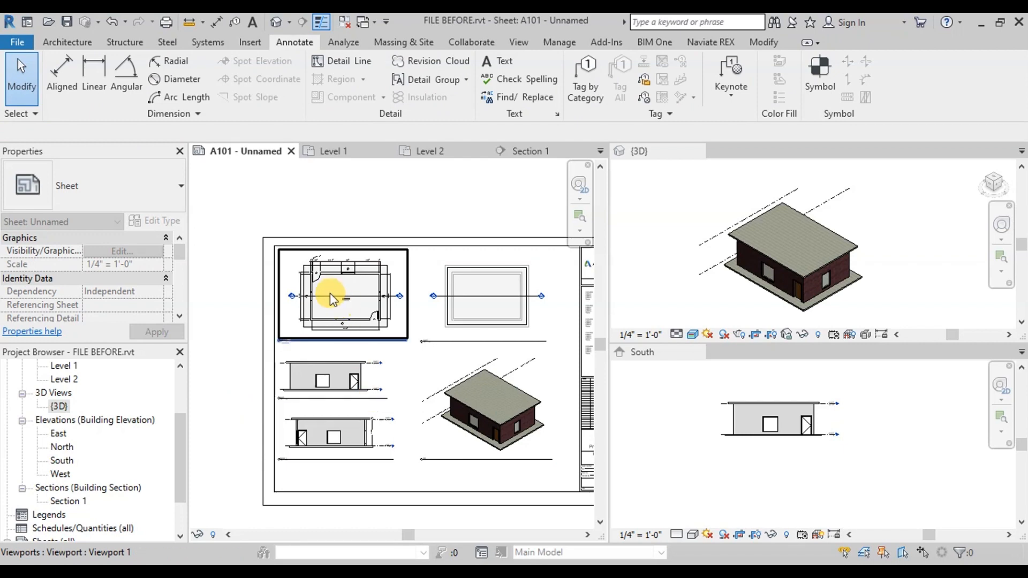
Step: Review the finished layout of sheet A101, checking the drawings, titles and scale labels of the placed plan, elevation, section and 3D viewports
scroll(332, 294, "down", 3)
scroll(460, 319, "up", 2)
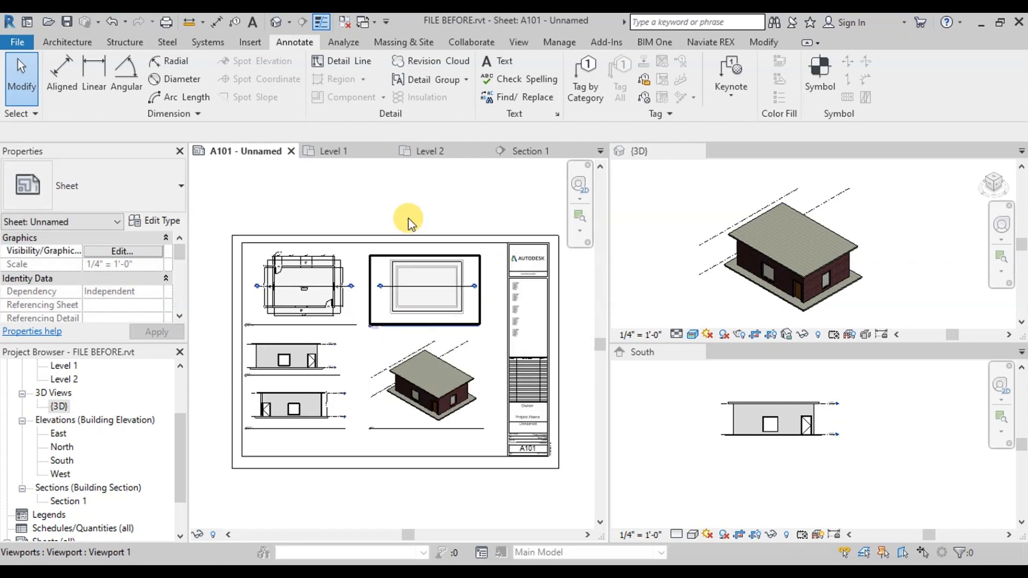
scroll(347, 354, "up", 1)
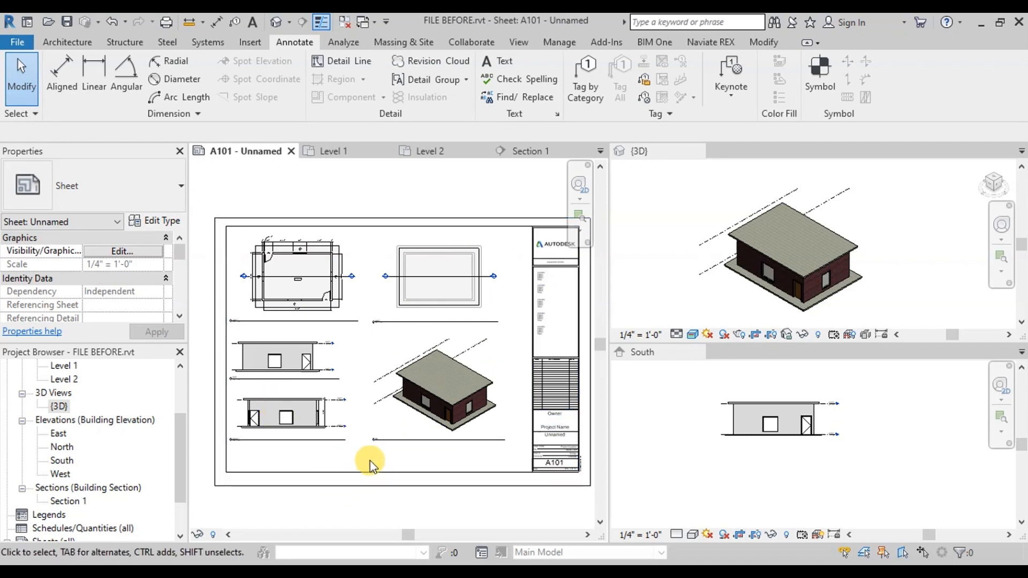
scroll(263, 290, "up", 4)
scroll(239, 346, "down", 2)
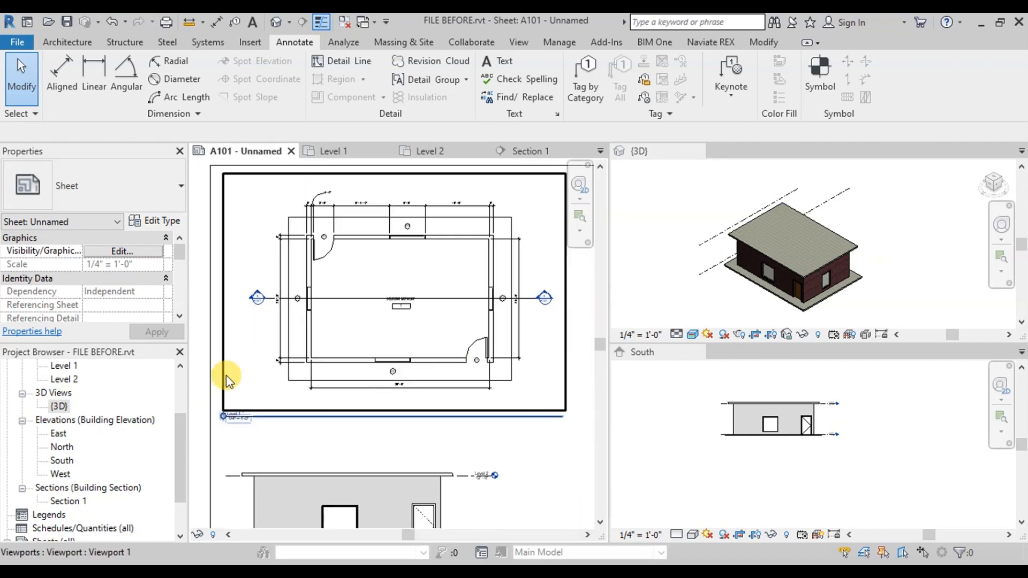
scroll(268, 361, "down", 2)
scroll(288, 364, "down", 1)
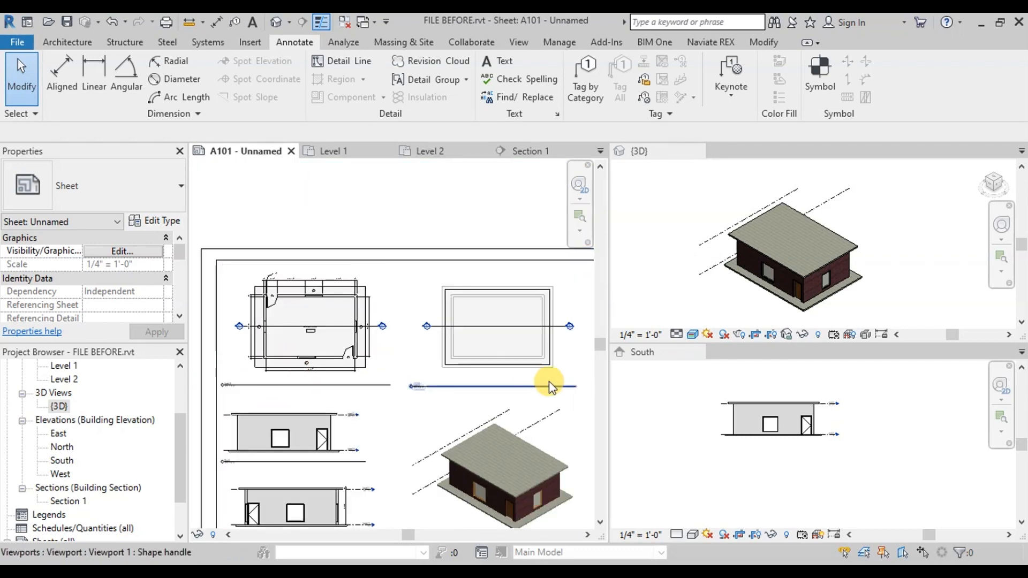
scroll(548, 381, "up", 5)
scroll(366, 385, "down", 5)
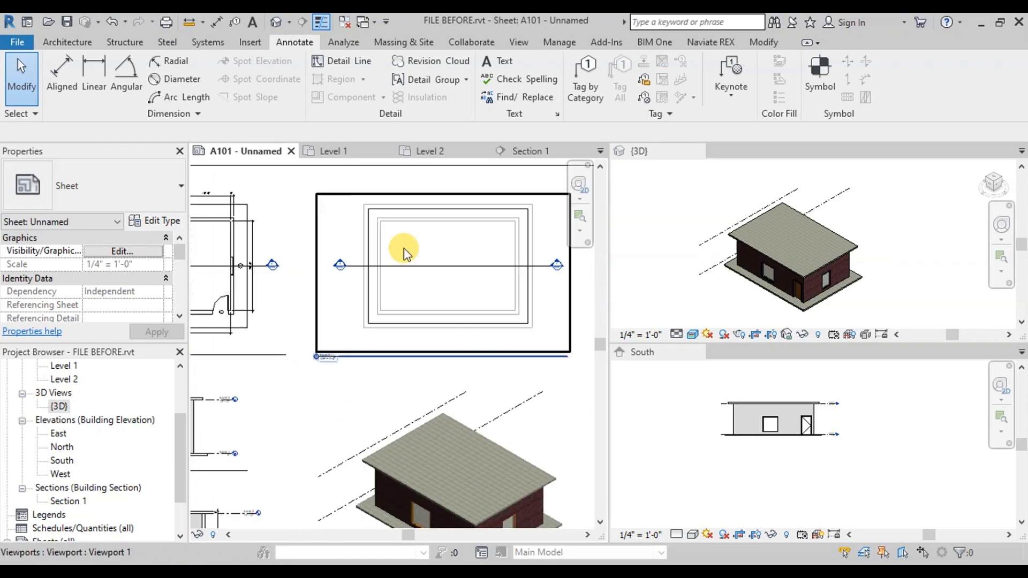
scroll(217, 391, "up", 4)
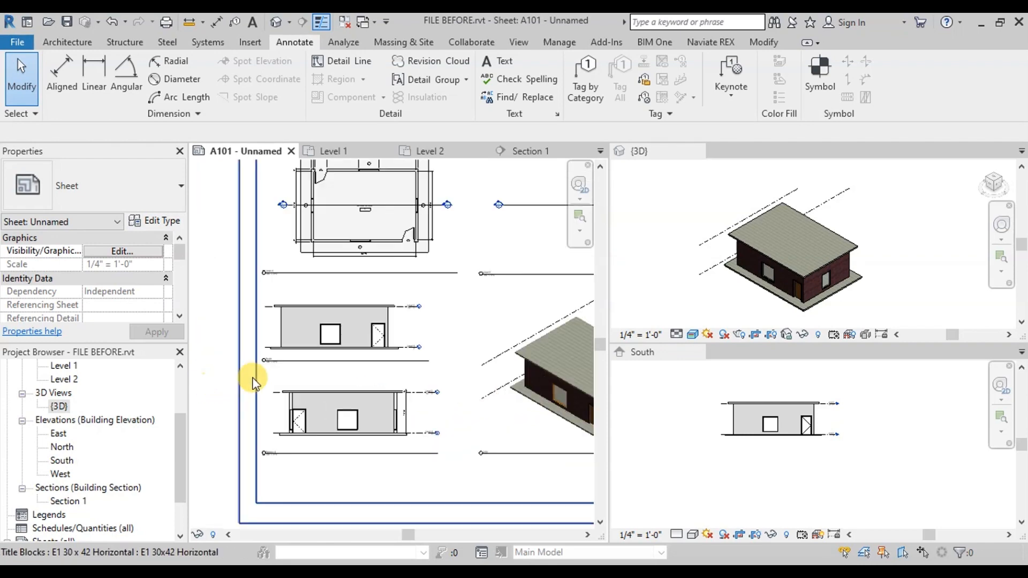
scroll(276, 375, "down", 3)
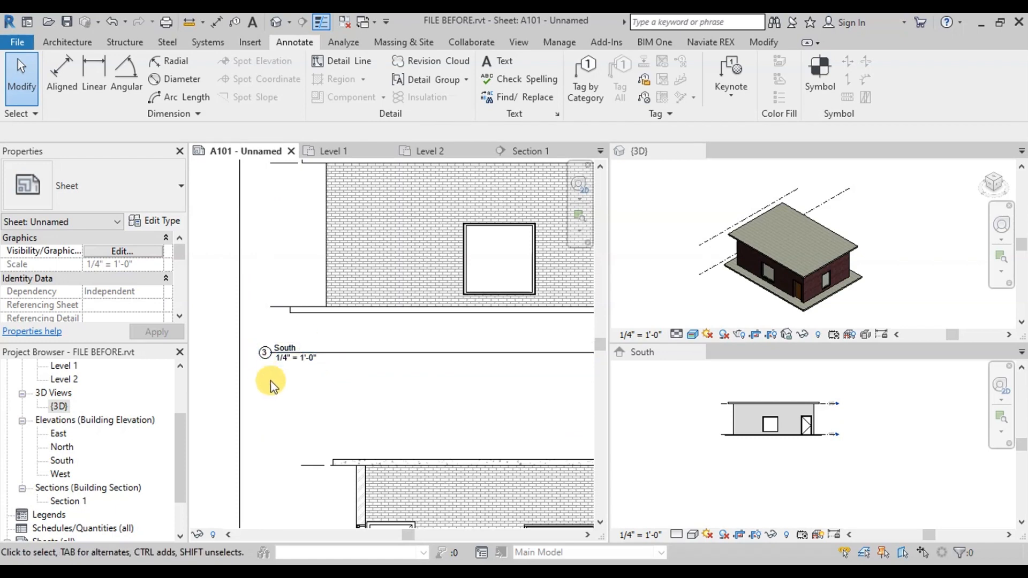
scroll(303, 474, "up", 4)
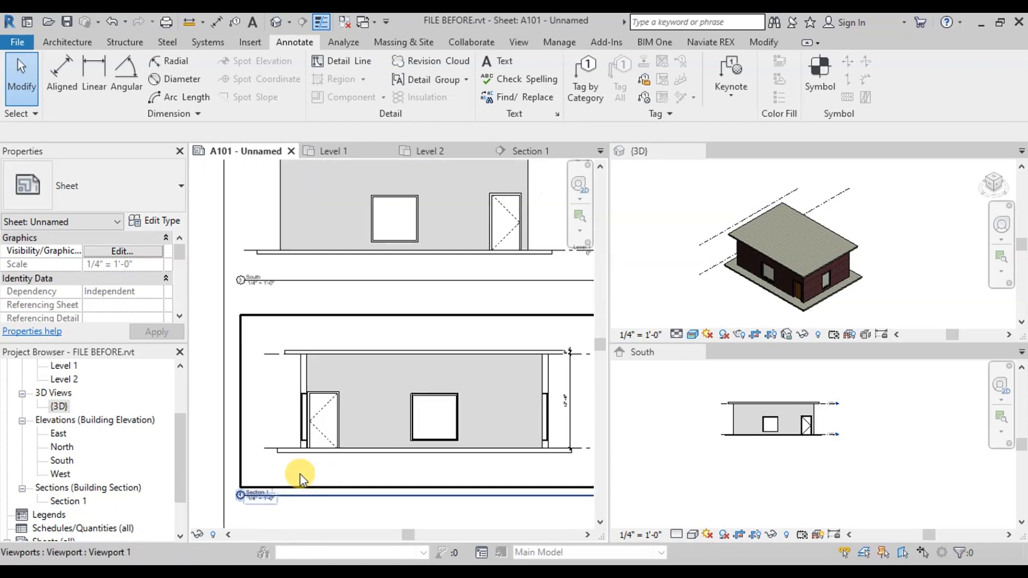
scroll(232, 447, "down", 6)
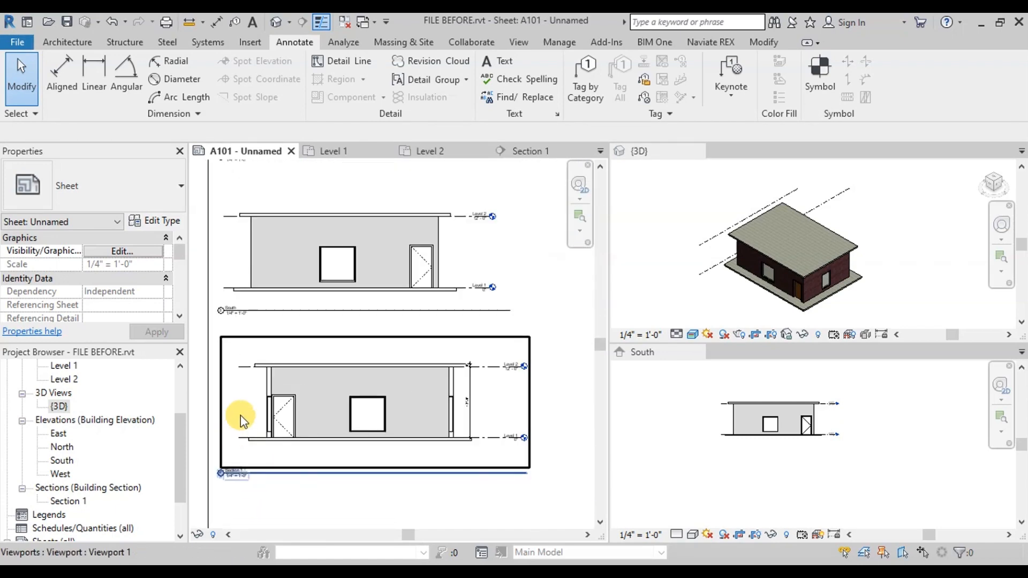
scroll(429, 440, "down", 2)
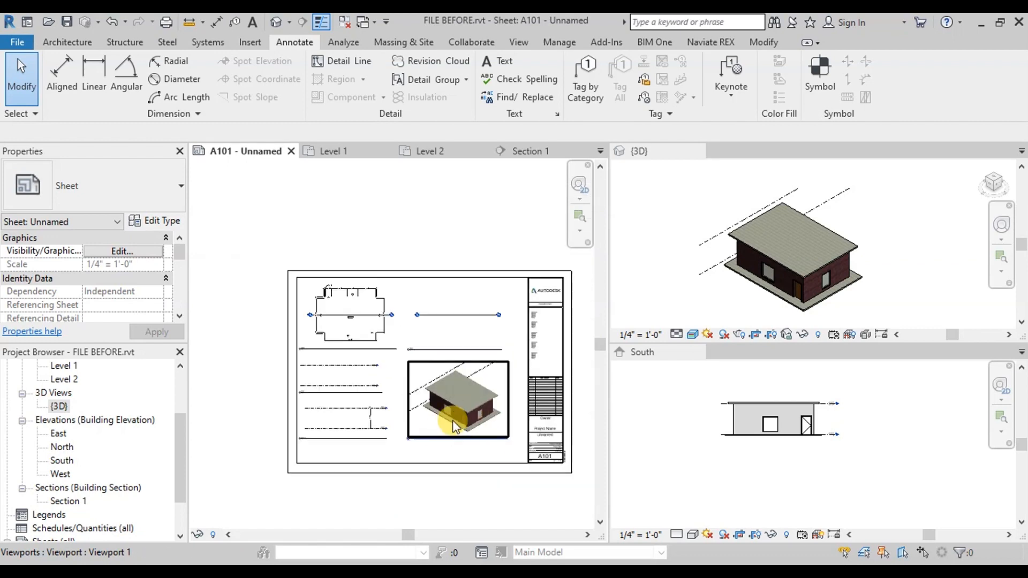
left_click(470, 500)
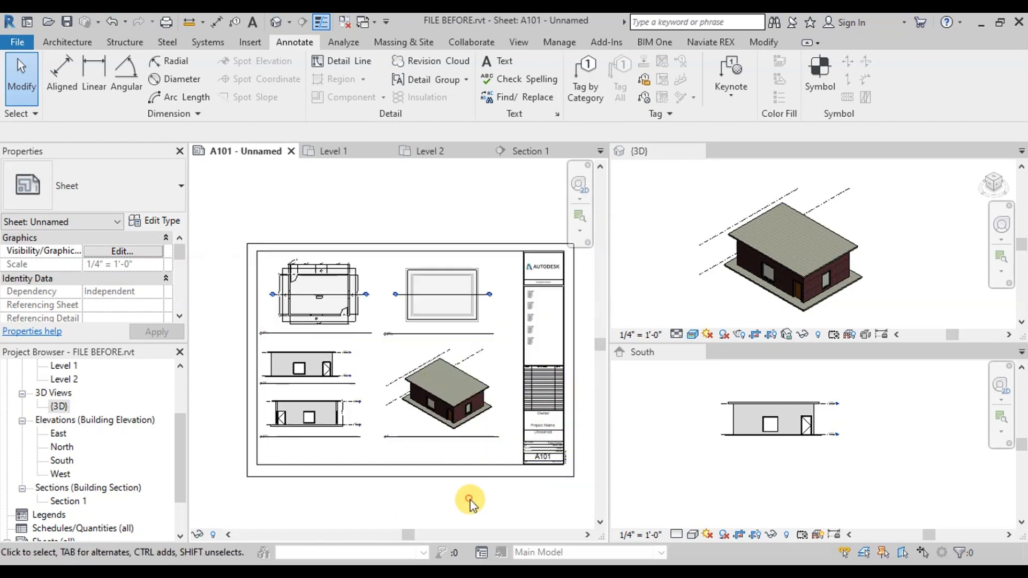